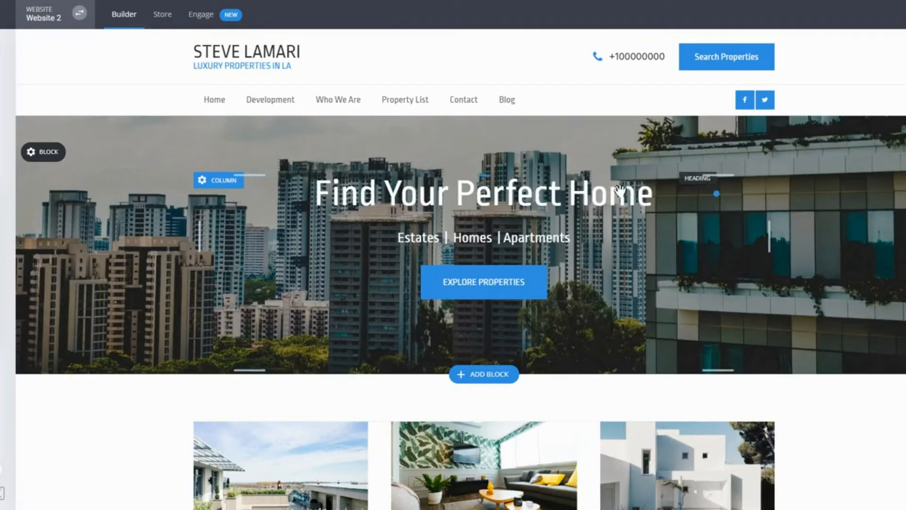
Step: Move the "Find Your Perfect Home" heading below the "Estates | Homes | Apartments" line, and return it above that line
left_click_drag(637, 193, 596, 422)
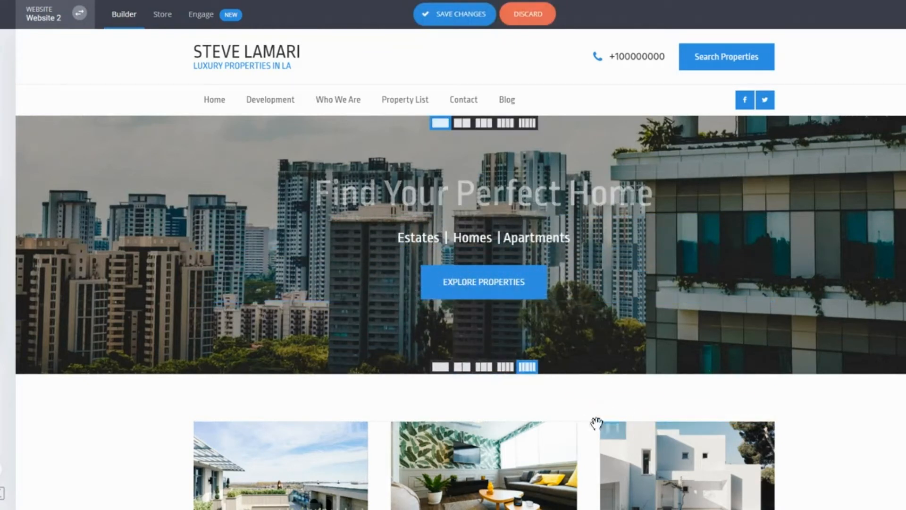
left_click_drag(357, 417, 576, 262)
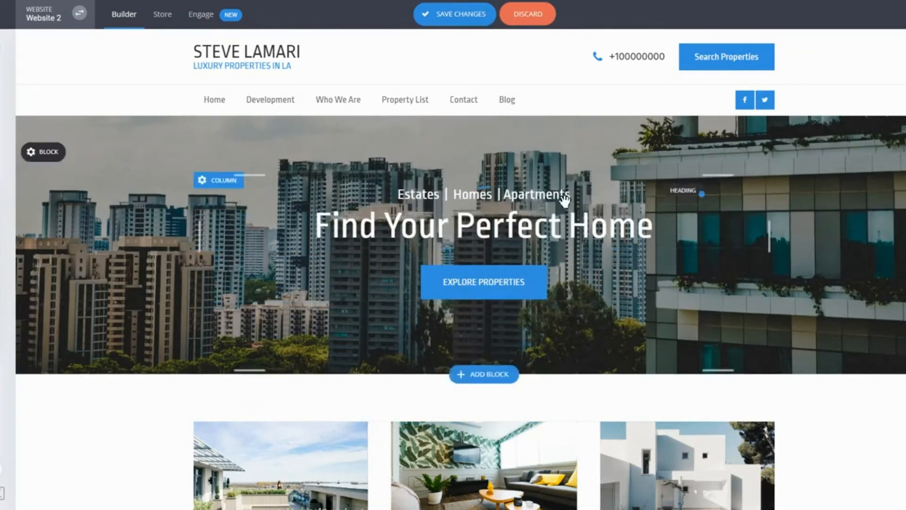
left_click_drag(564, 208, 562, 246)
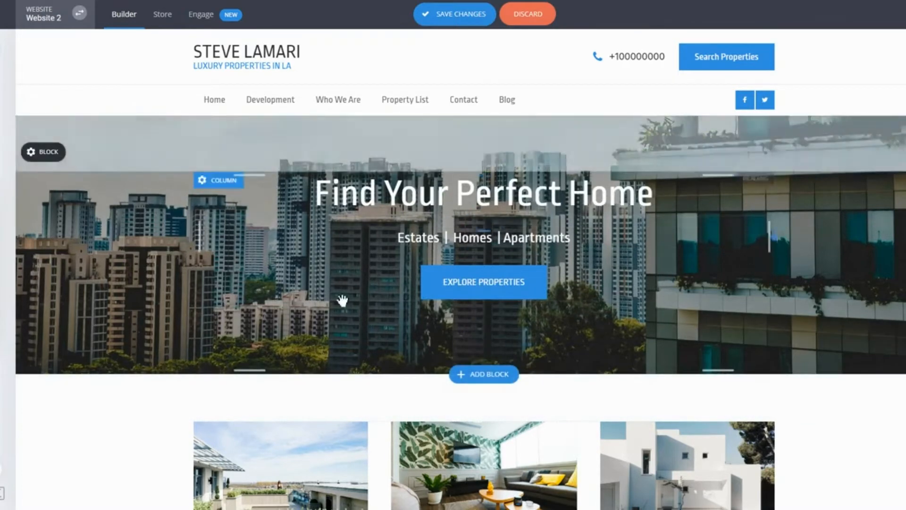
Step: Move the "Recent Sales" heading above the living room image in the middle column
scroll(615, 241, "down", 5)
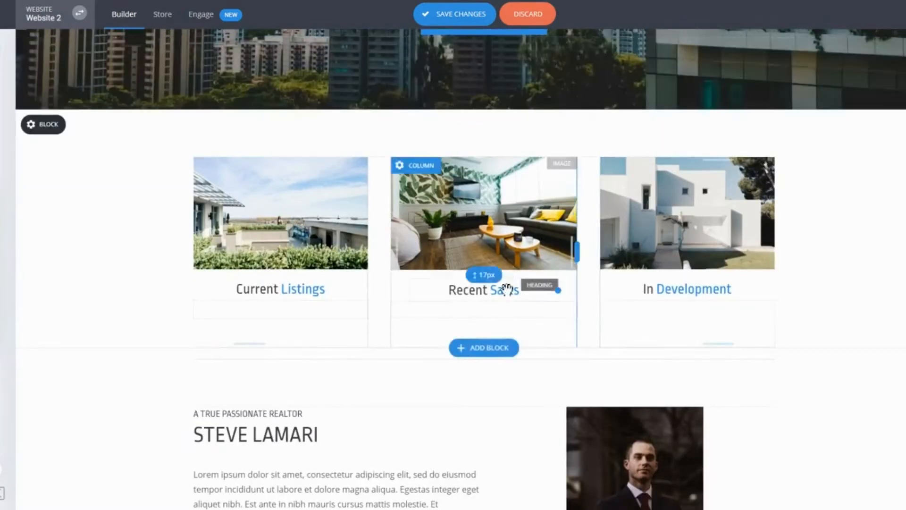
left_click_drag(489, 289, 518, 179)
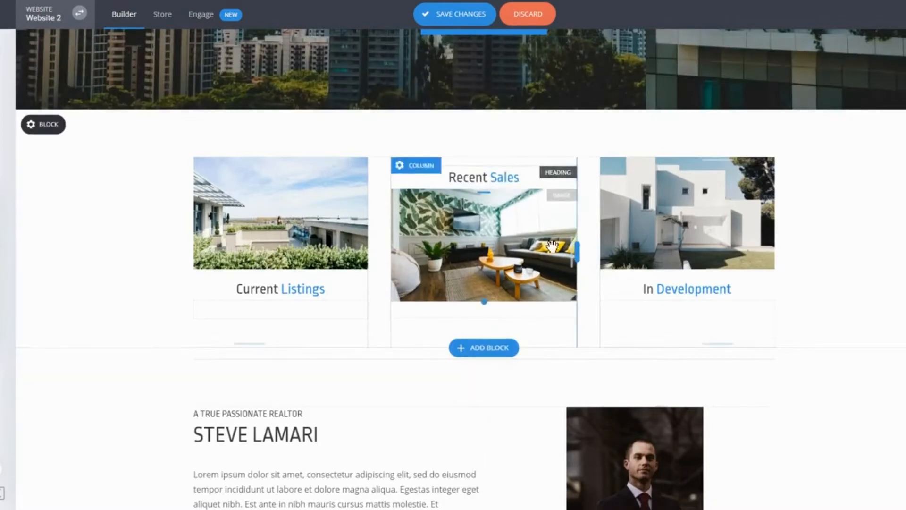
scroll(837, 182, "up", 5)
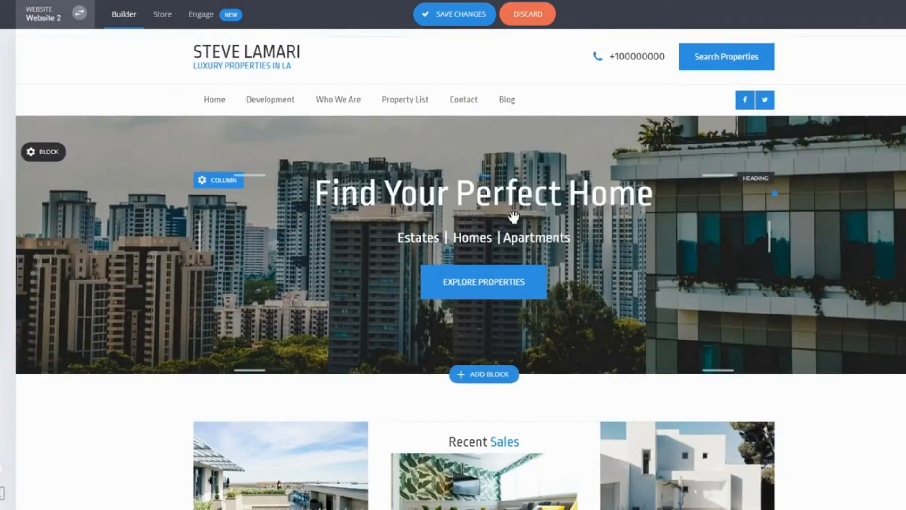
Step: Adjust the hero block's vertical spacing, increasing its top padding to 121 px and enlarging its bottom padding
mouse_move(532, 218)
mouse_move(532, 256)
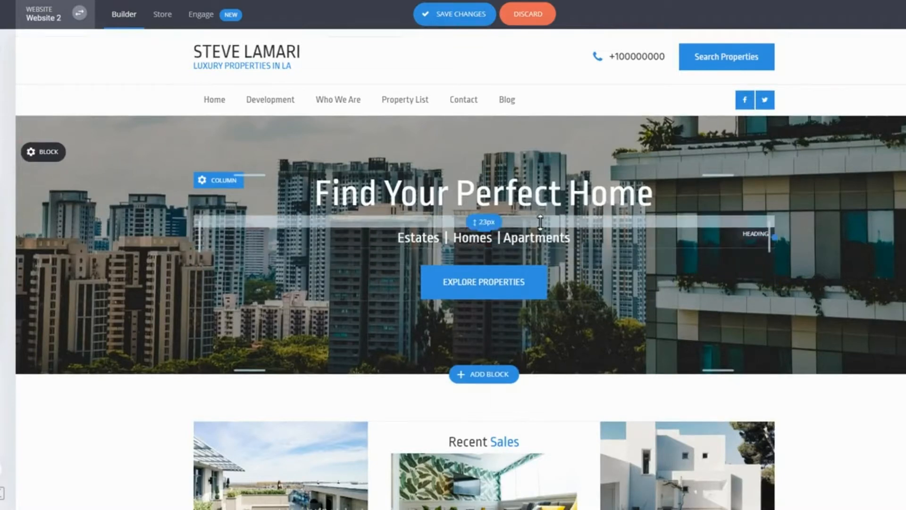
mouse_move(541, 221)
left_mouse_down()
mouse_move(538, 239)
mouse_move(534, 222)
left_mouse_up()
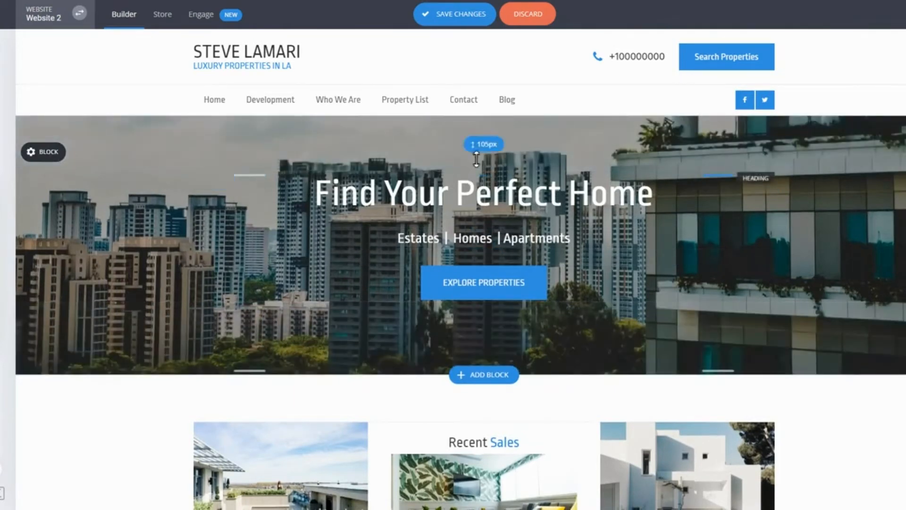
mouse_move(478, 157)
left_mouse_down()
mouse_move(480, 193)
mouse_move(484, 166)
left_mouse_up()
left_click_drag(546, 330, 546, 344)
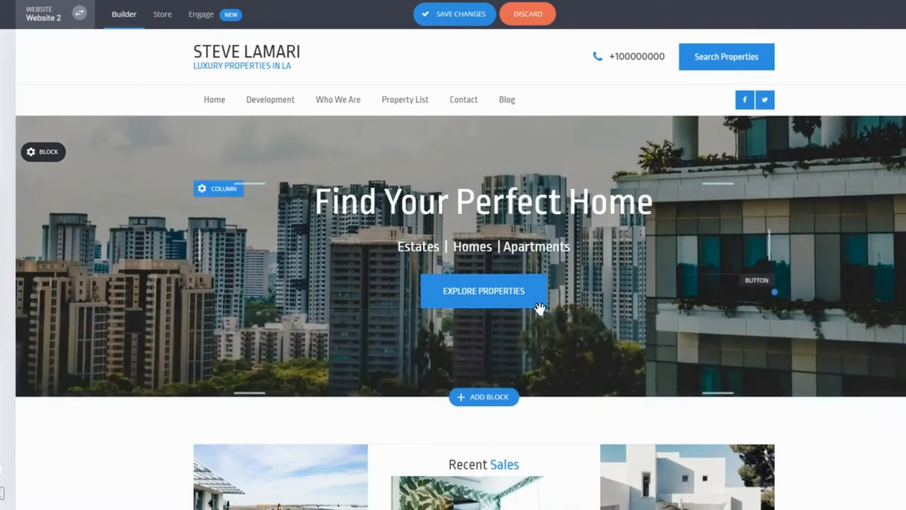
Step: Move the living room image back above the "Recent Sales" heading in the middle column
scroll(698, 300, "down", 5)
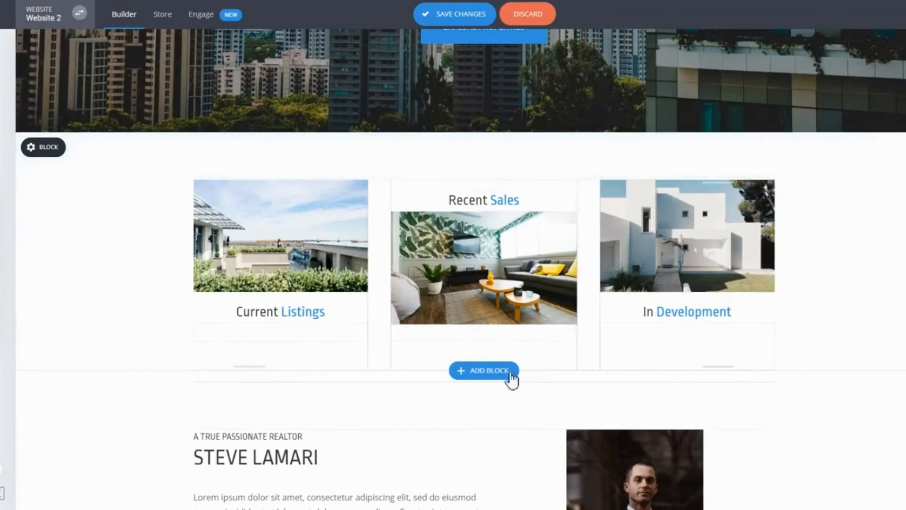
left_click_drag(525, 273, 525, 194)
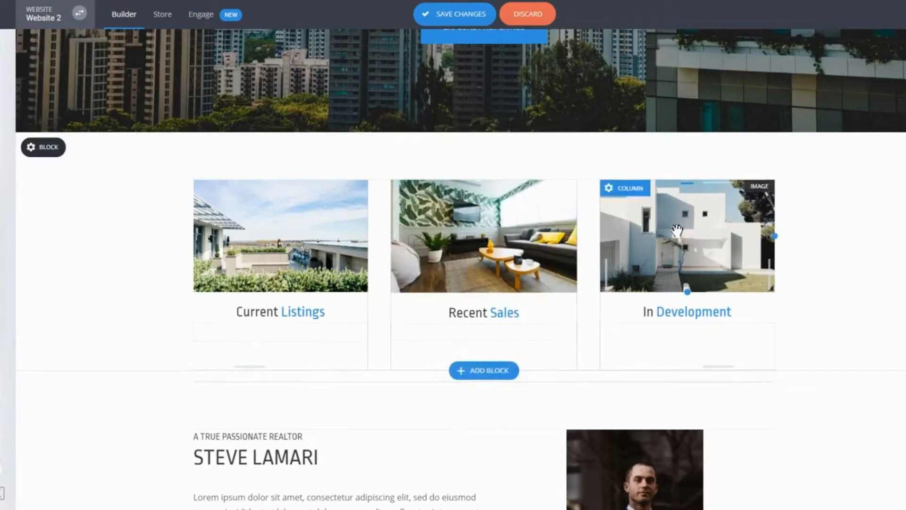
Step: Examine the hero block's container settings for background image, position and overlay, and close them without changes
scroll(677, 231, "up", 5)
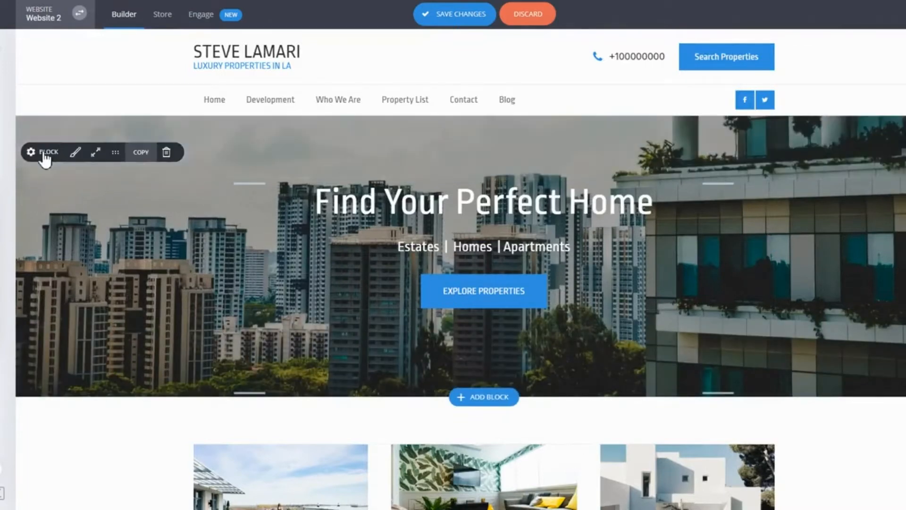
left_click(45, 156)
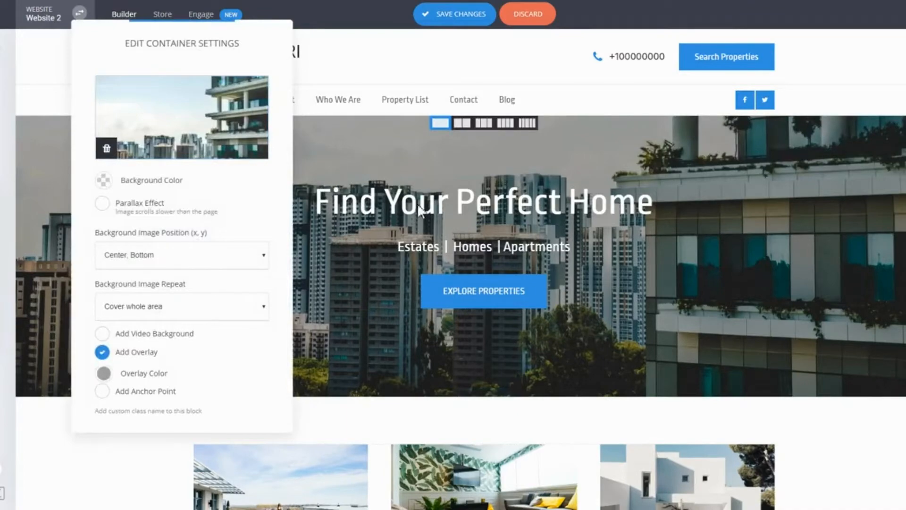
left_click(474, 169)
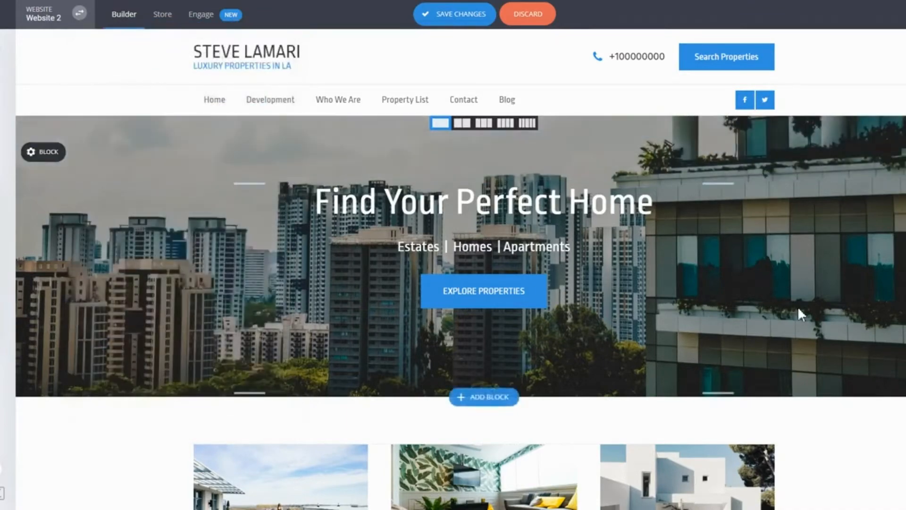
scroll(798, 307, "down", 4)
scroll(670, 232, "up", 3)
scroll(565, 201, "up", 1)
scroll(748, 243, "down", 3)
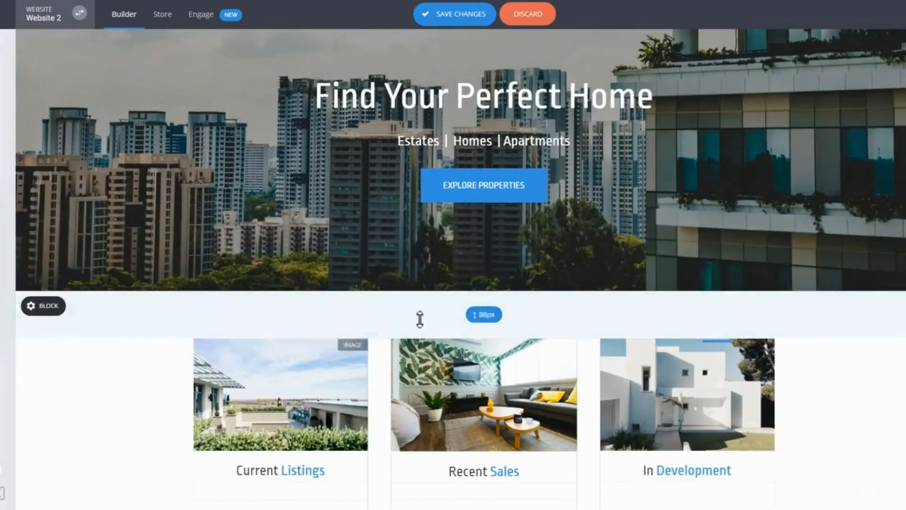
scroll(732, 236, "down", 4)
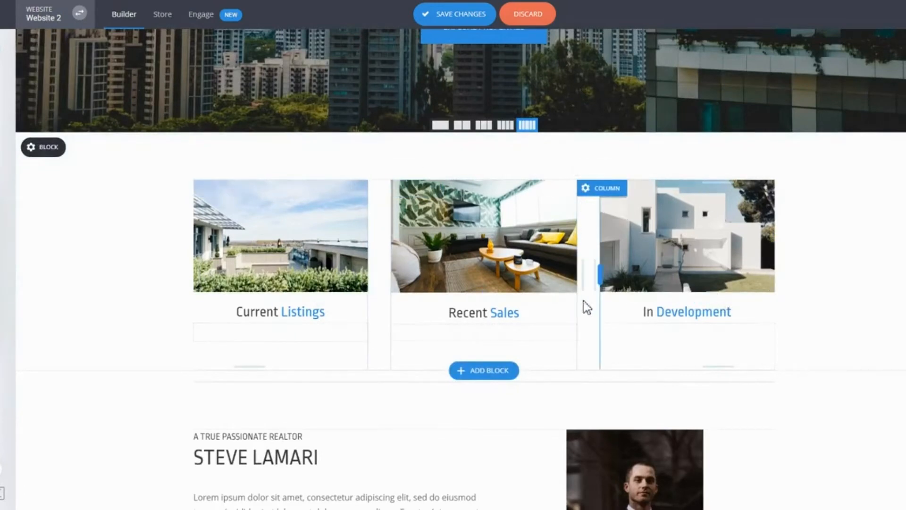
Step: Switch the hero block to a two-column layout with equally wide columns
scroll(809, 256, "up", 7)
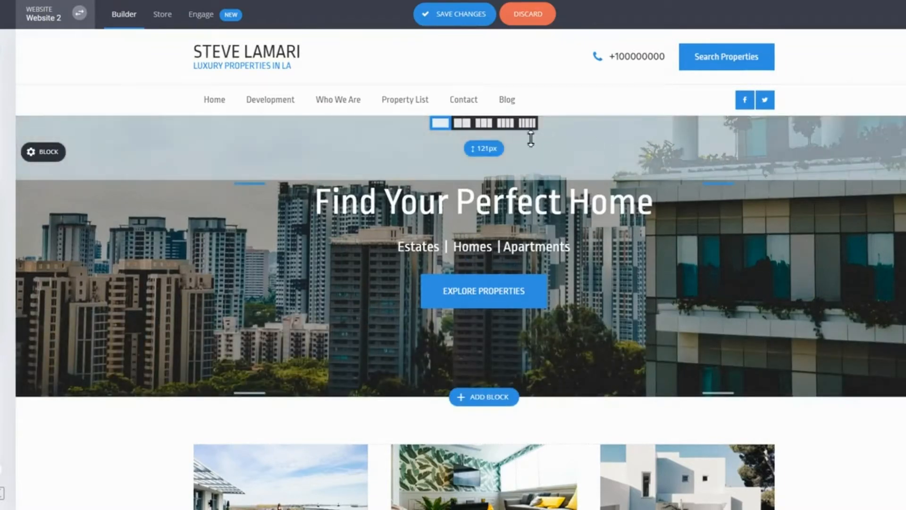
left_click(463, 124)
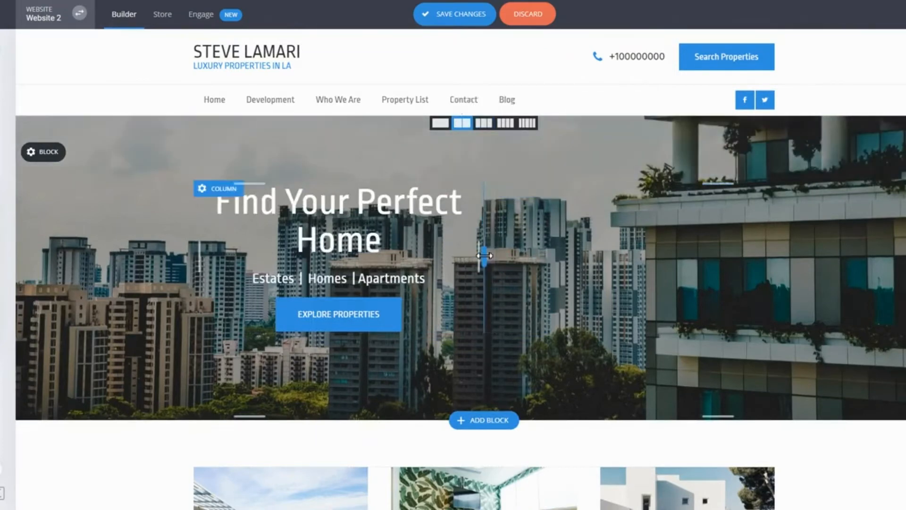
mouse_move(482, 255)
left_mouse_down()
mouse_move(566, 256)
mouse_move(485, 253)
left_mouse_up()
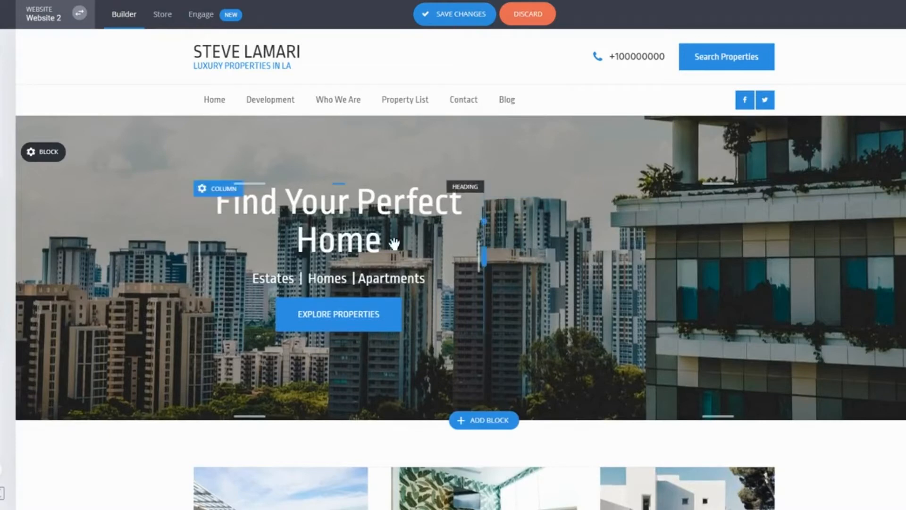
Step: Left-align the "Find Your Perfect Home" heading in the hero block
left_click(370, 210)
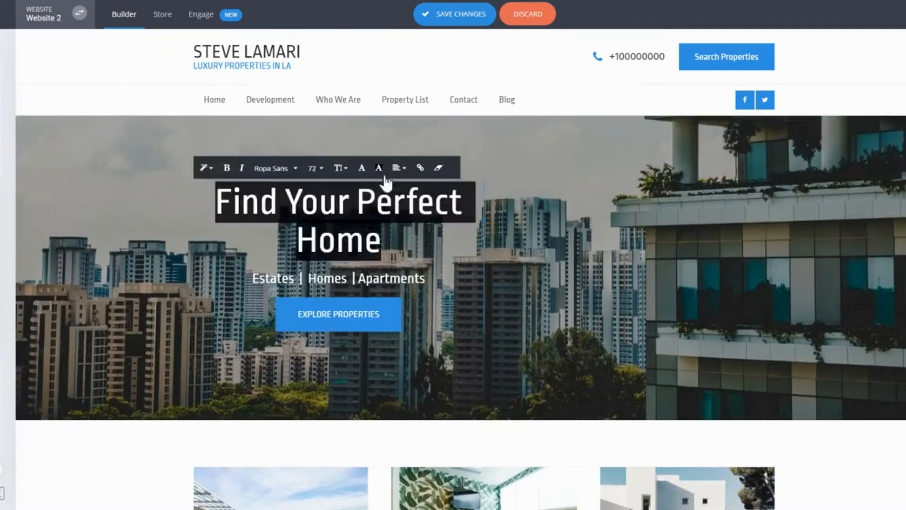
left_click(404, 175)
left_click(416, 188)
left_click(690, 224)
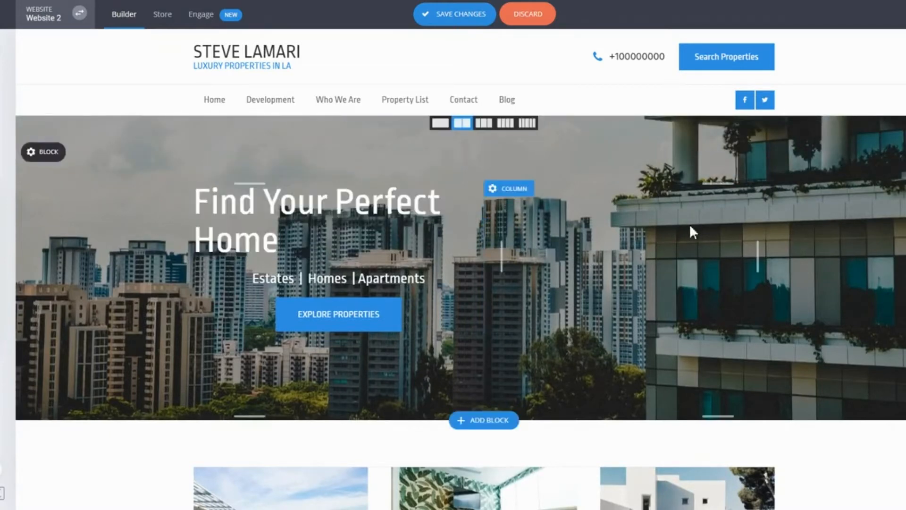
Step: Left-align the "Estates | Homes | Apartments" subheading in the hero block
left_click(371, 281)
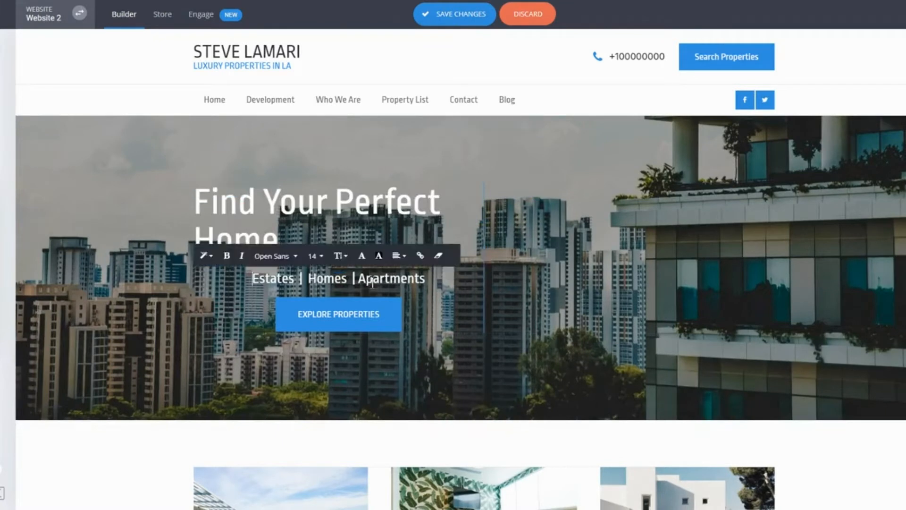
left_click(403, 262)
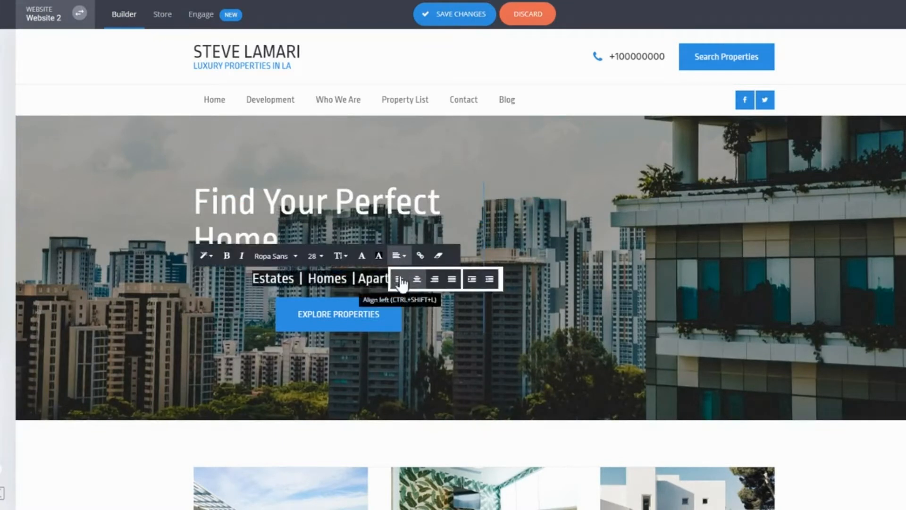
left_click(399, 280)
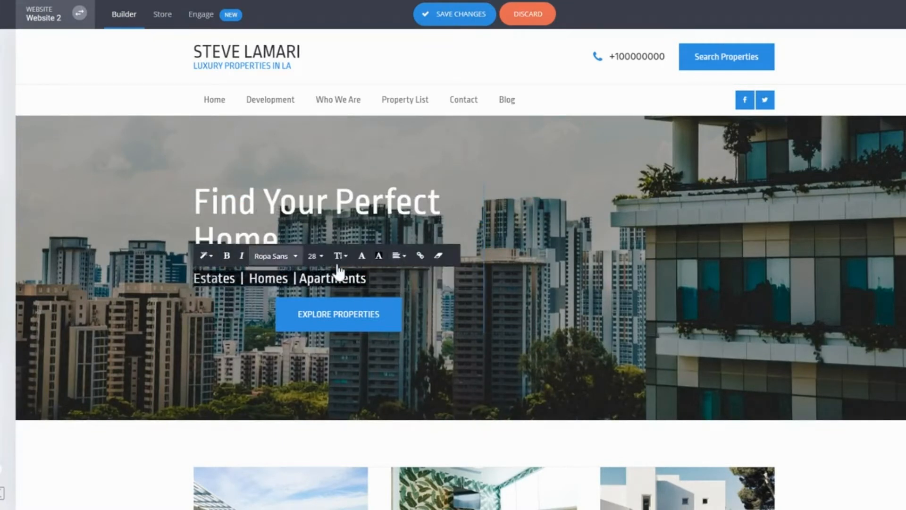
left_click(681, 286)
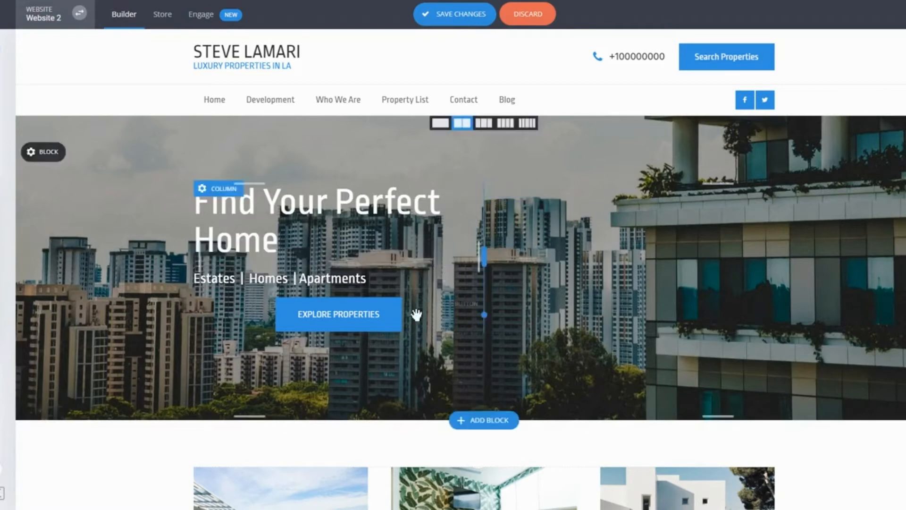
Step: Left-align the "Explore Properties" button beneath the hero block's headings
left_click(348, 316)
left_click(326, 224)
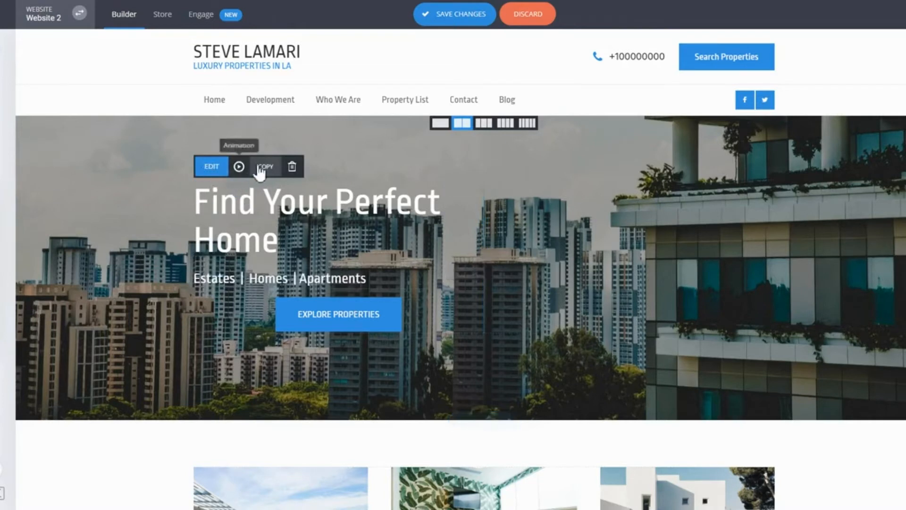
left_click(254, 281)
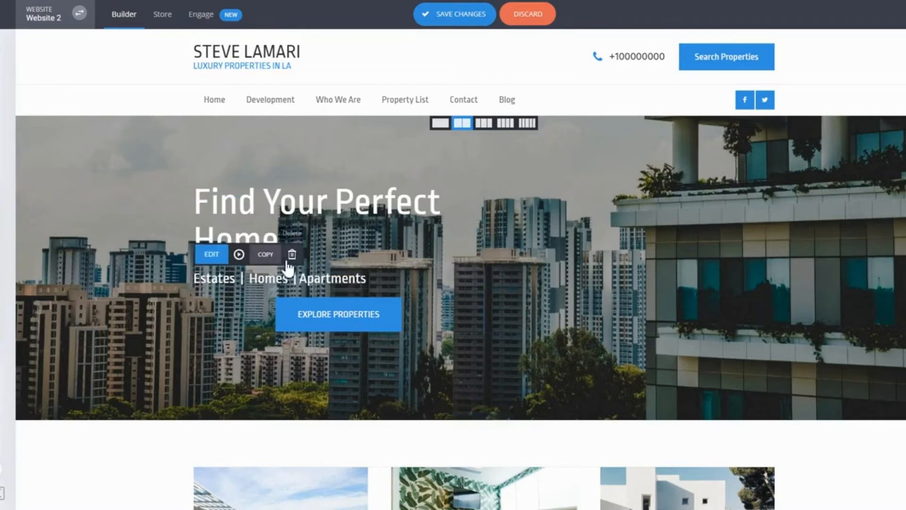
left_click(330, 314)
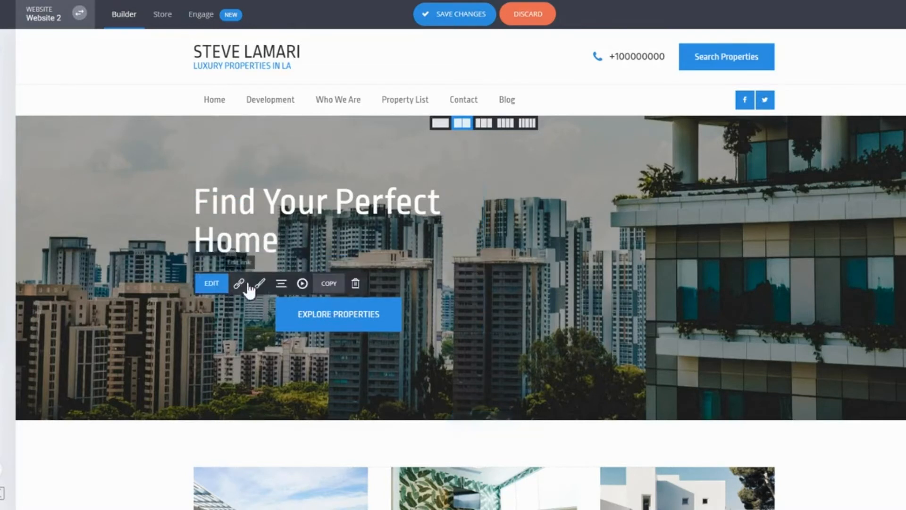
left_click(281, 289)
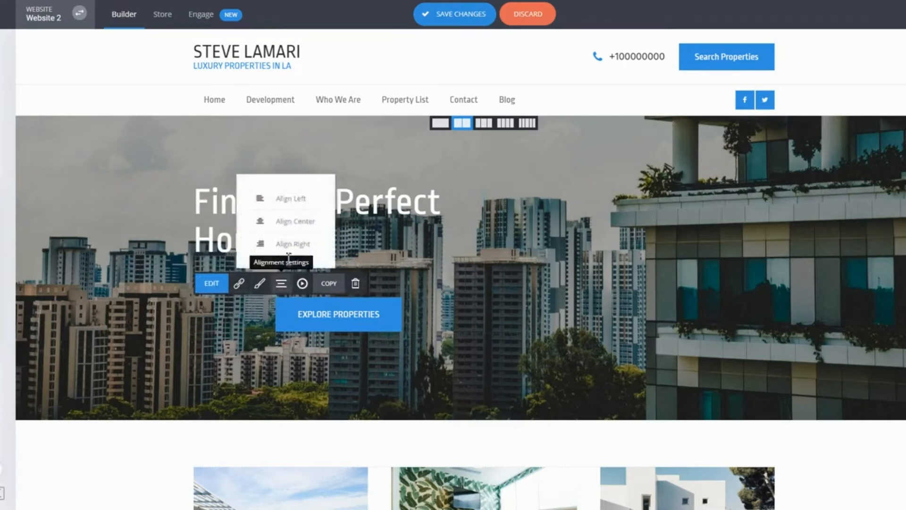
left_click(285, 202)
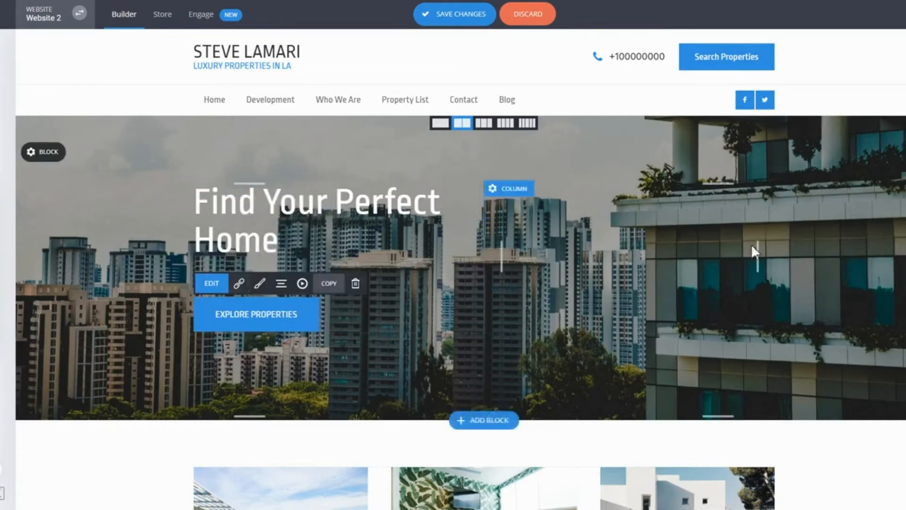
left_click(828, 259)
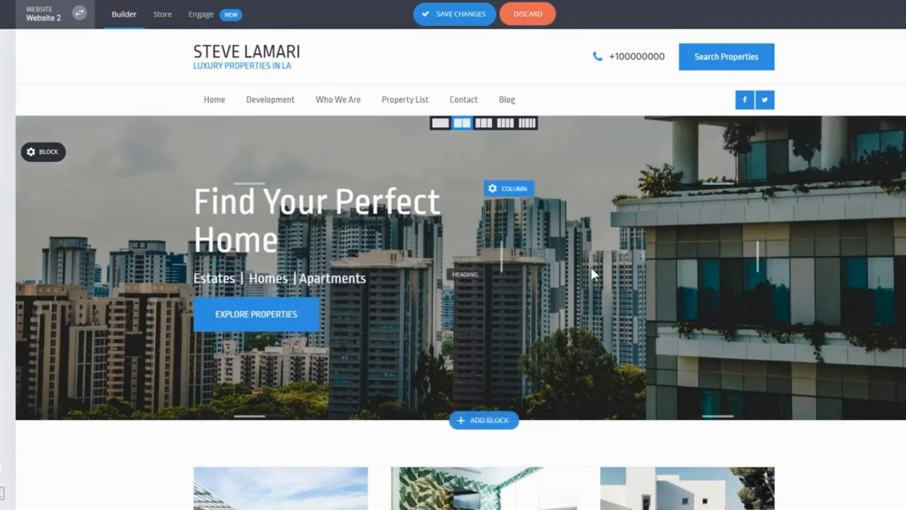
Step: Examine the image settings of the "Current Listings" picture, and close them without changes
scroll(654, 245, "down", 5)
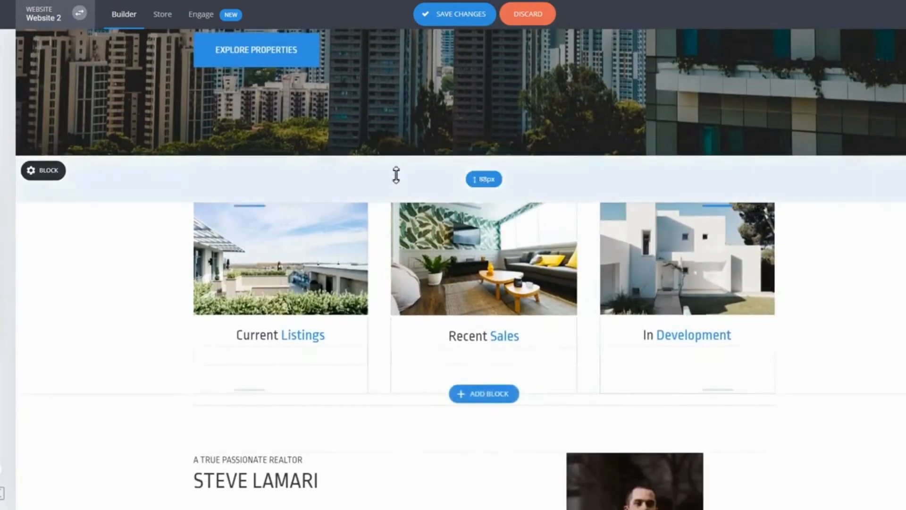
left_click(289, 265)
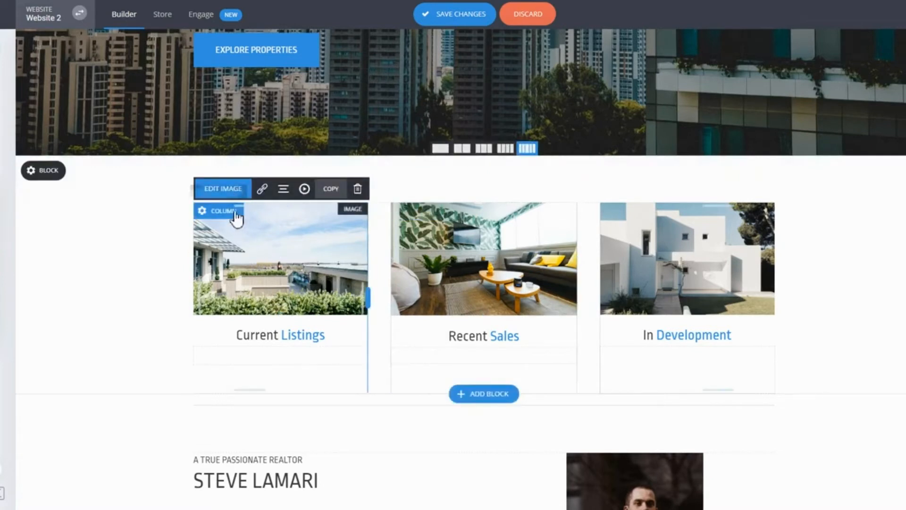
left_click(305, 270)
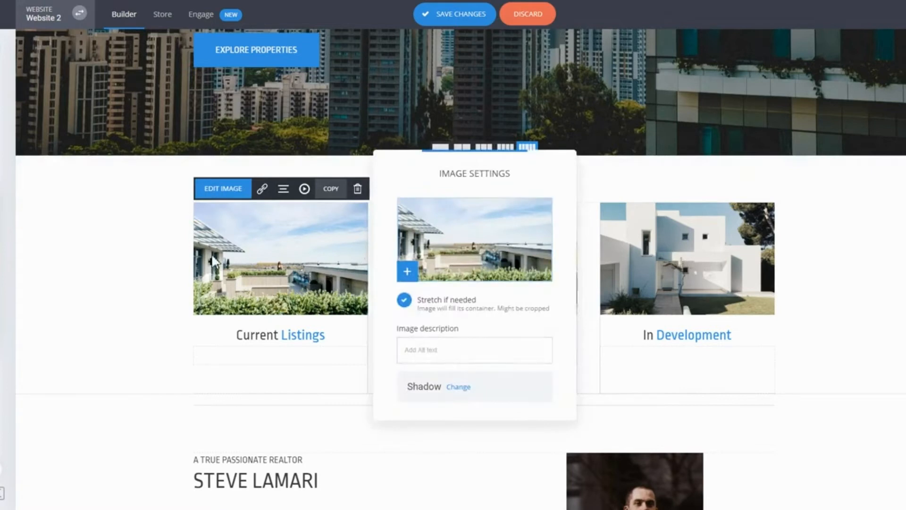
left_click(176, 272)
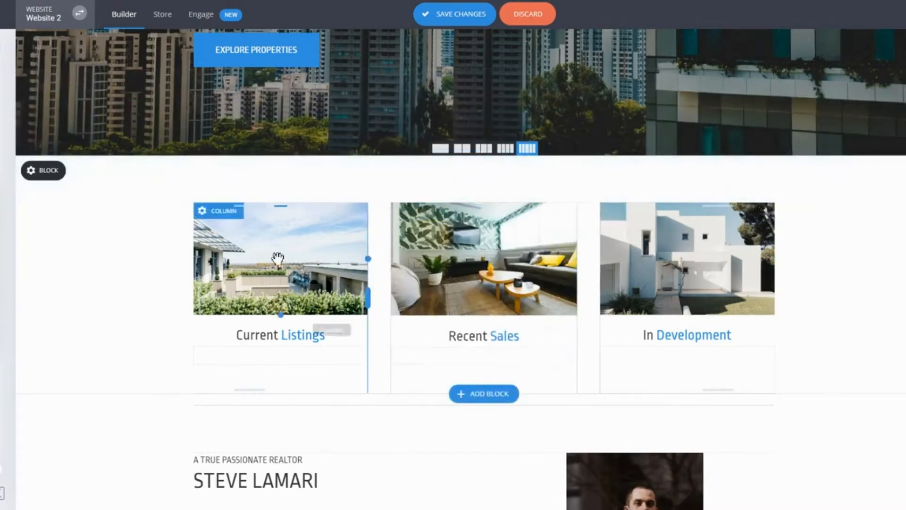
Step: Delete the picture above the "Current Listings" heading
left_click(278, 258)
left_click(358, 188)
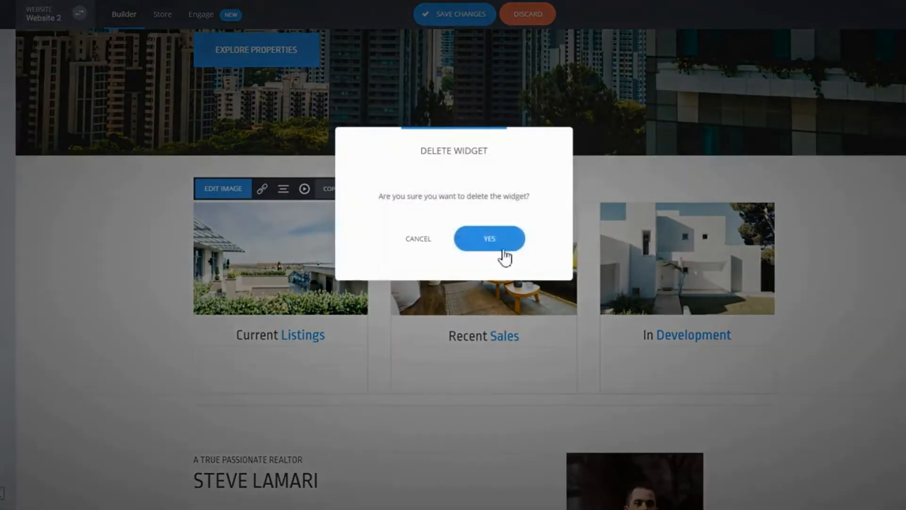
left_click(503, 254)
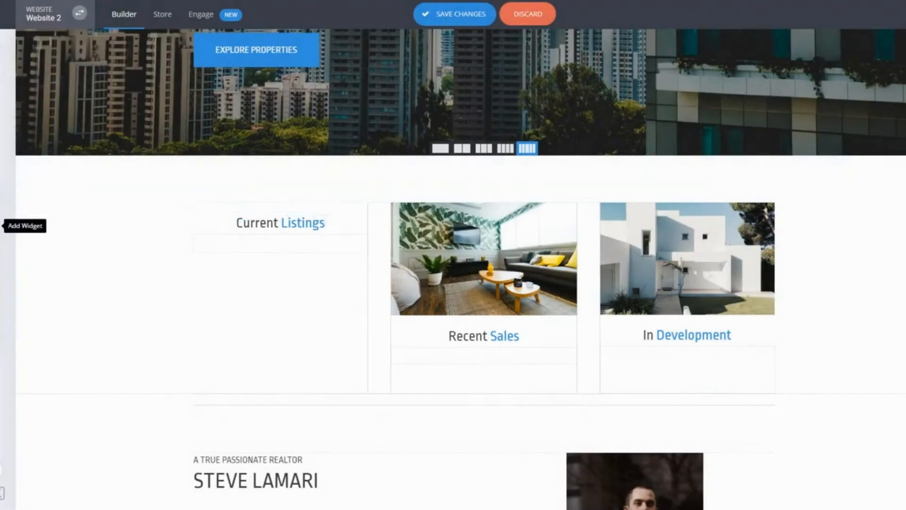
Step: Try to place an Image widget above the "Current Listings" heading, and close its file manager without choosing a picture
left_click(3, 225)
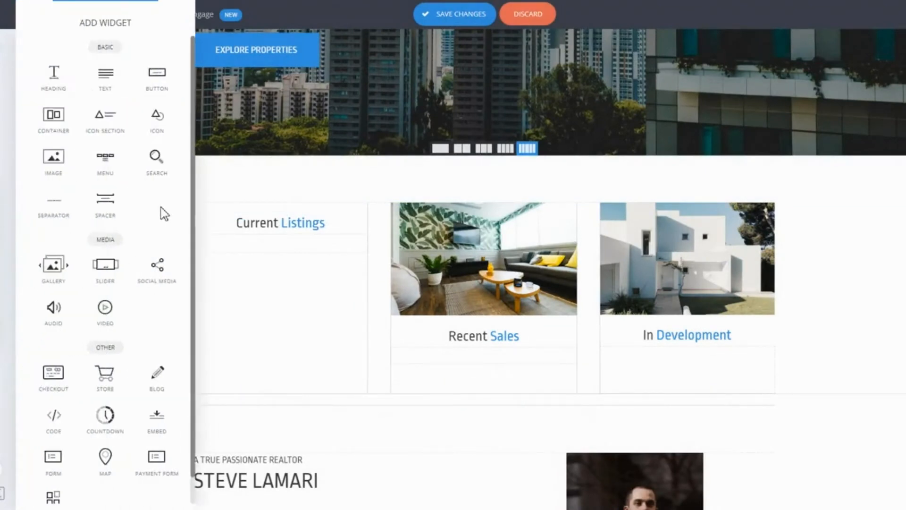
scroll(160, 208, "up", 1)
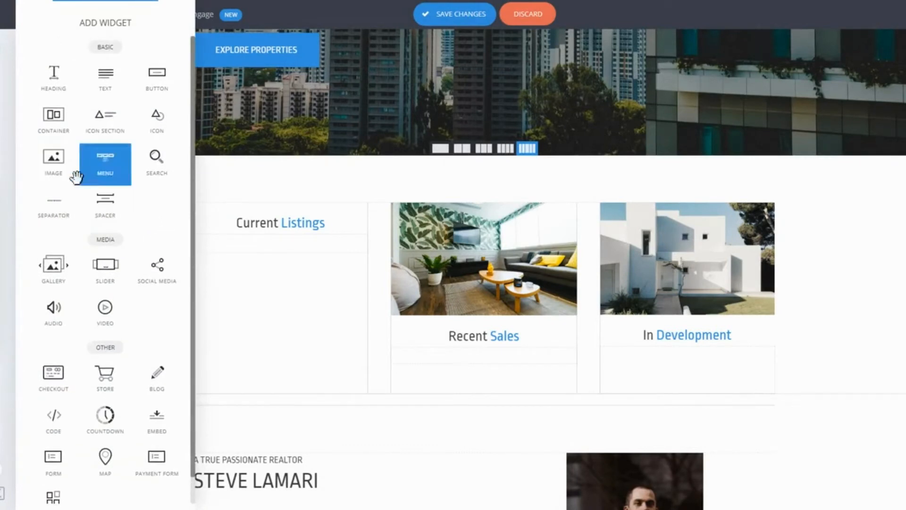
left_click_drag(62, 173, 264, 202)
left_click(469, 252)
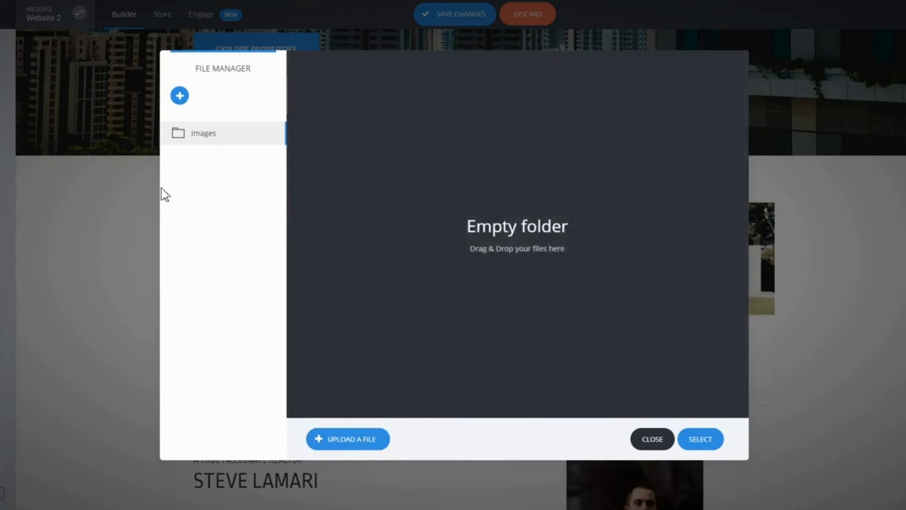
left_click(653, 440)
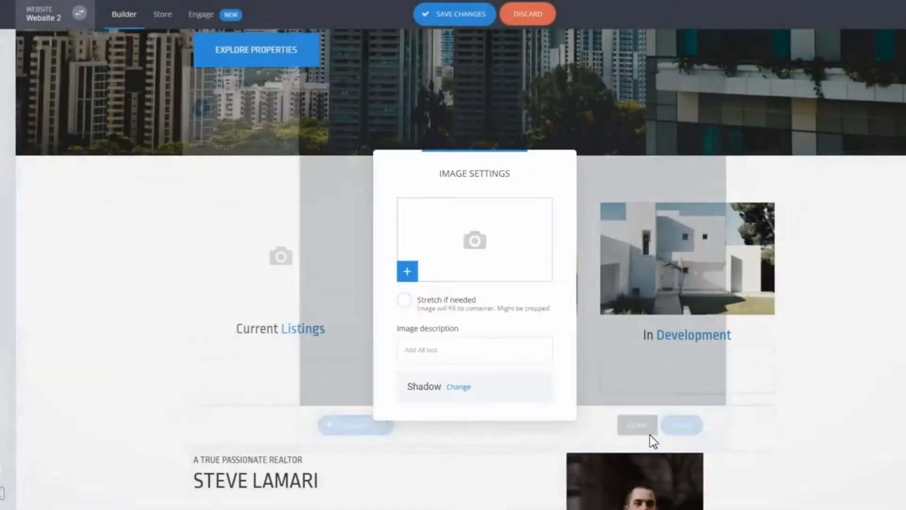
left_click(700, 251)
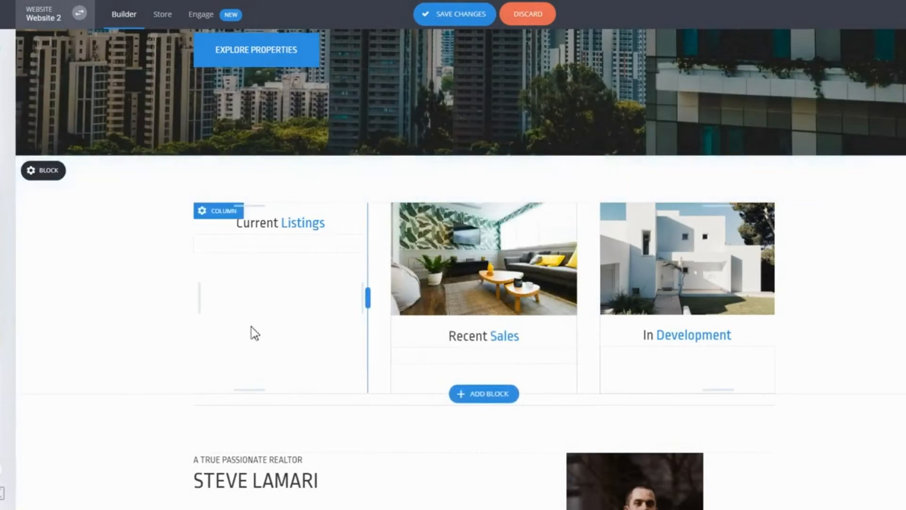
Step: Examine the list of available basic, media and other widgets, and close it without adding any
left_click(5, 231)
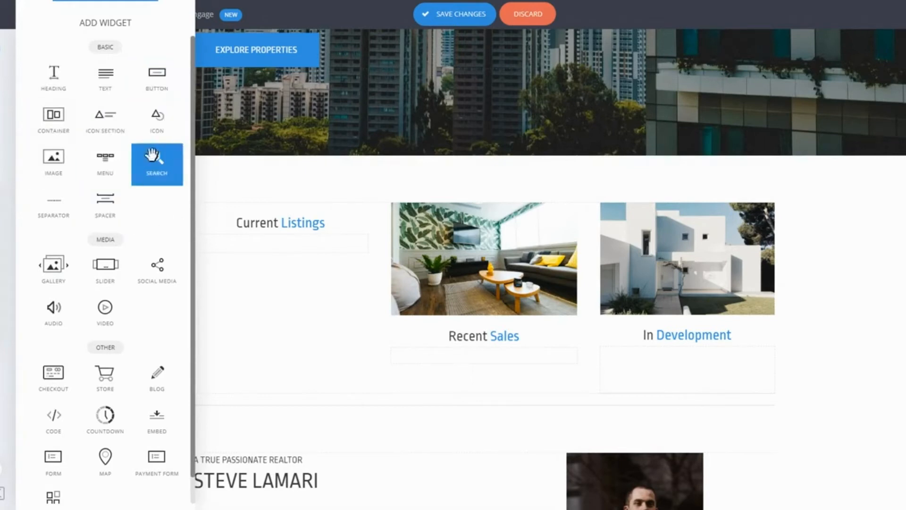
scroll(115, 178, "down", 1)
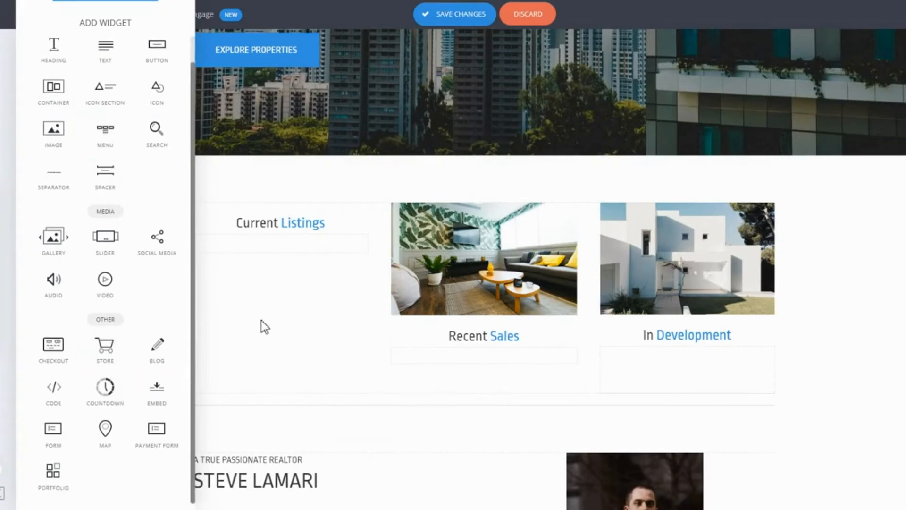
left_click(321, 347)
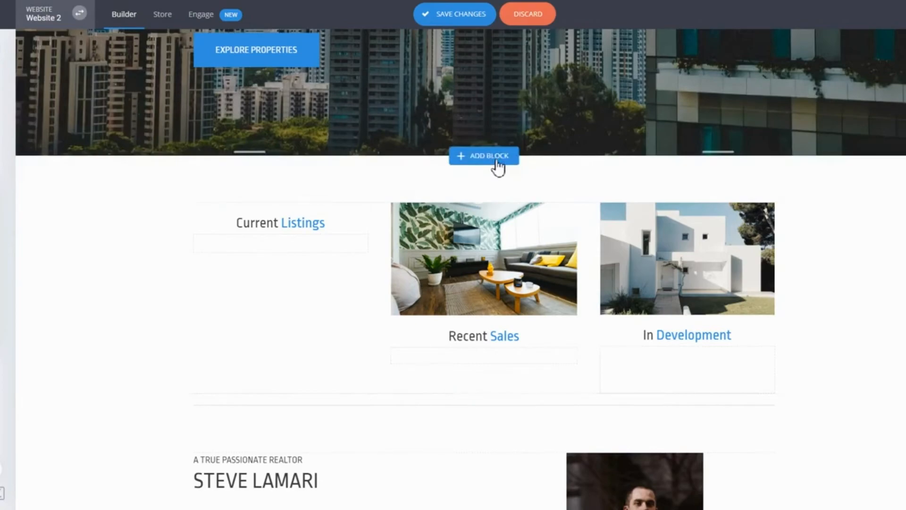
Step: Add the "Great Health and Future Success" block from the Services category directly below the hero block
left_click(498, 166)
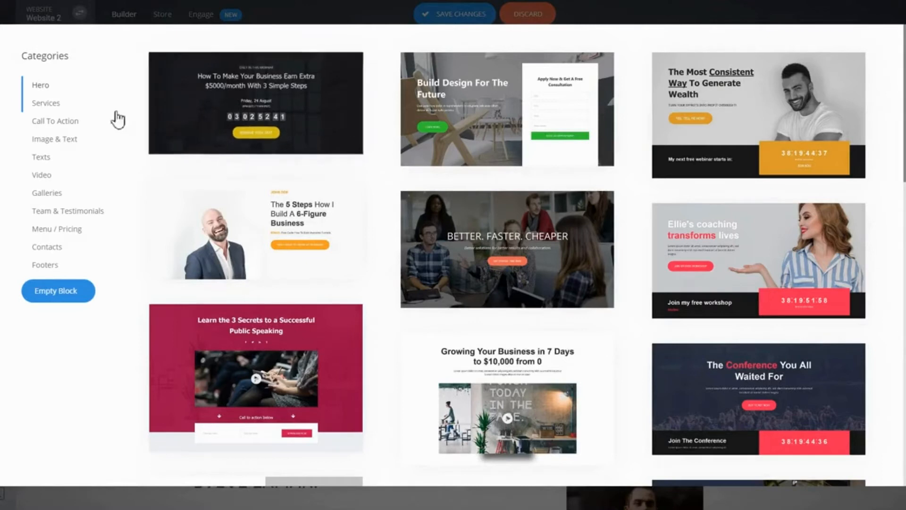
left_click(45, 104)
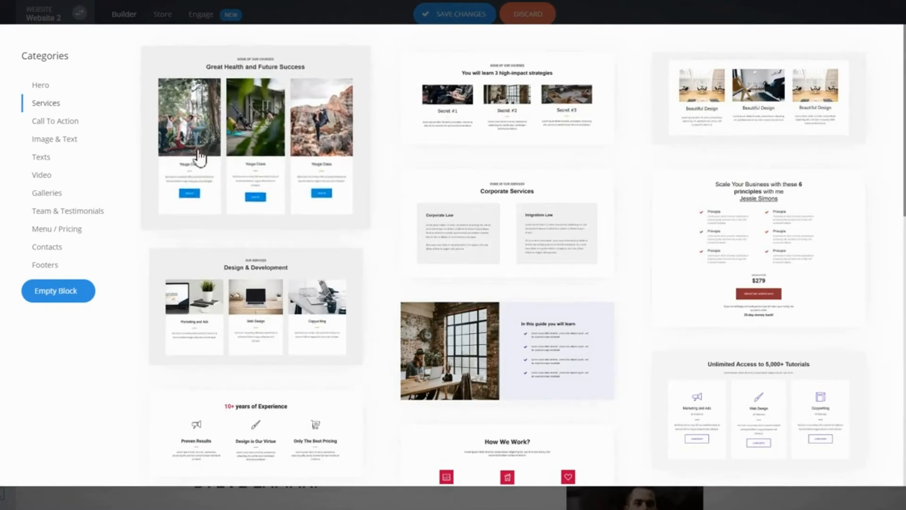
left_click(307, 153)
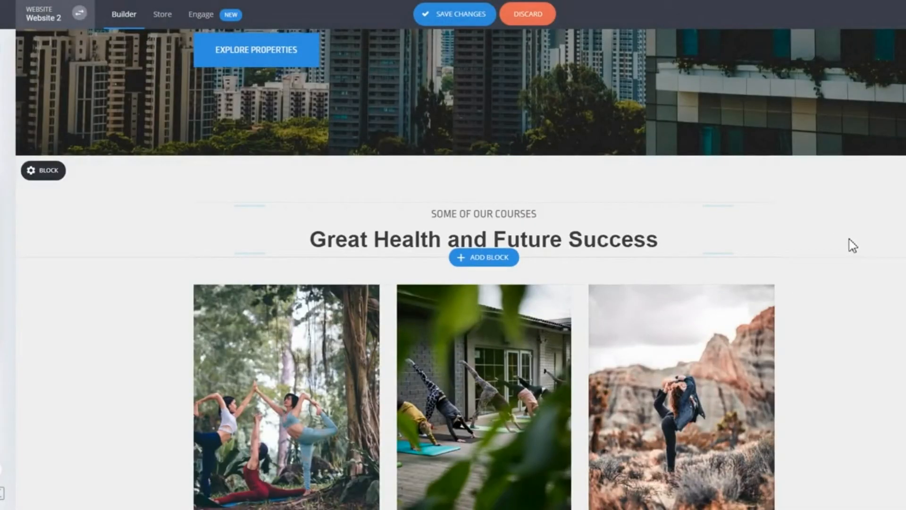
Step: Delete the "Sign Up" button from the first "Youga Class" column
scroll(590, 199, "up", 3)
scroll(589, 200, "down", 4)
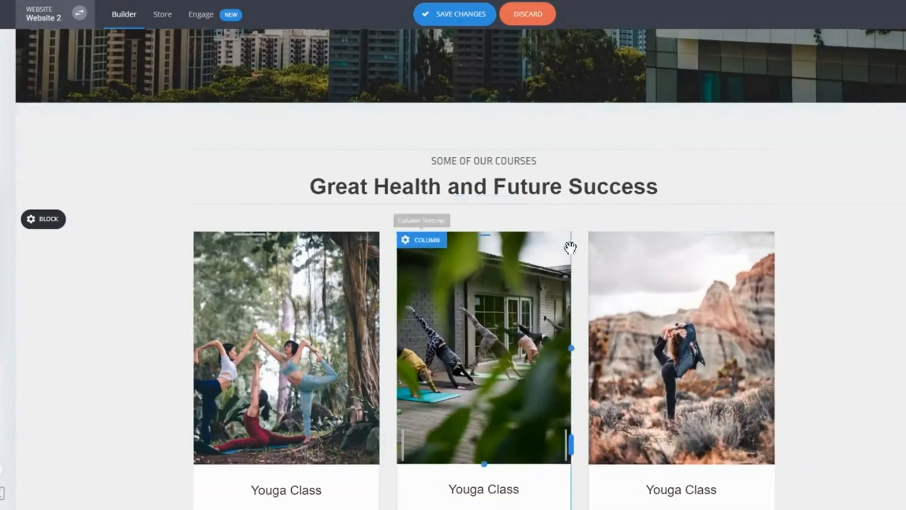
scroll(570, 247, "down", 2)
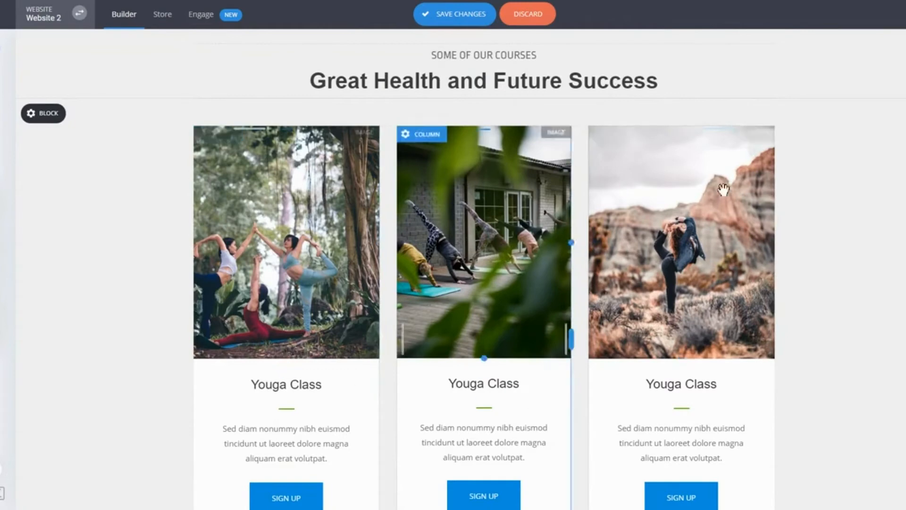
scroll(723, 198, "down", 2)
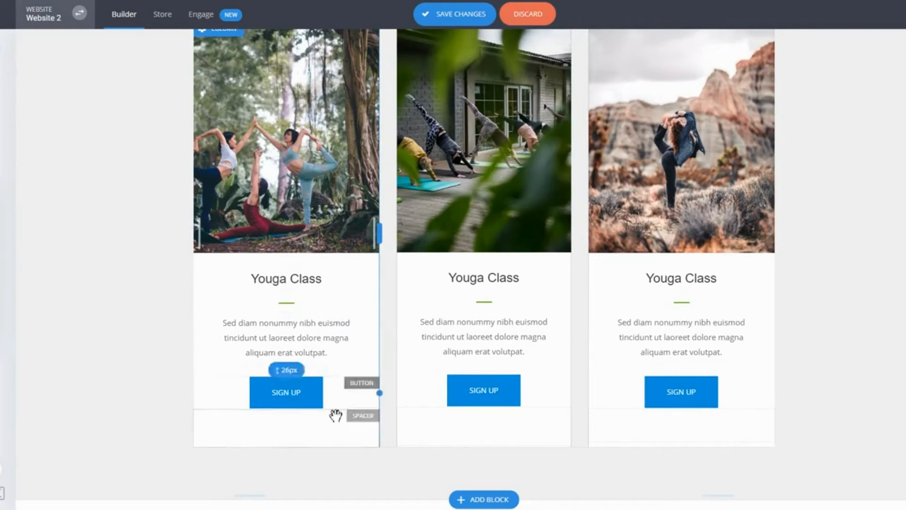
left_click(300, 397)
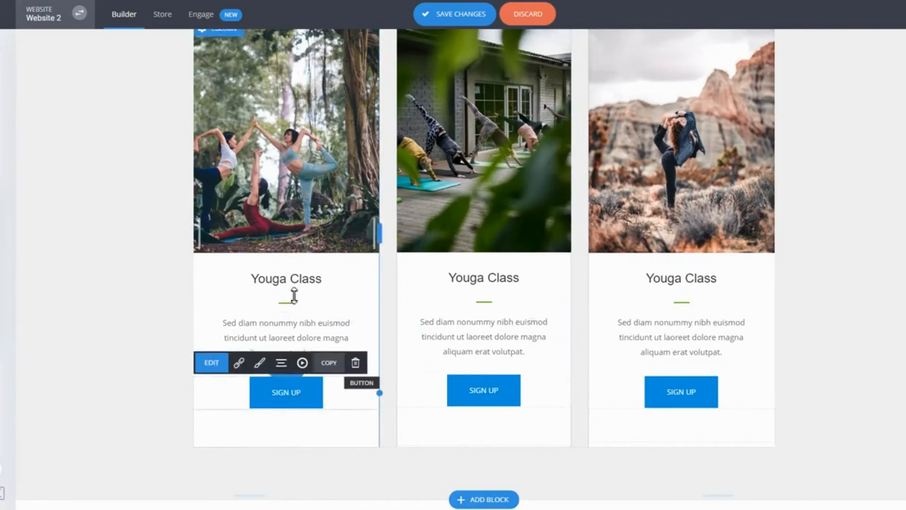
left_click(355, 363)
left_click(487, 238)
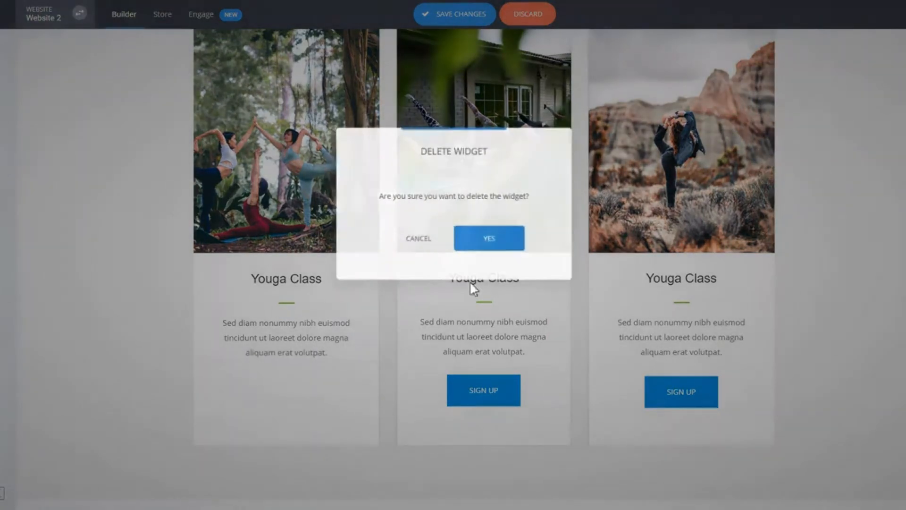
Step: Delete the "Sign Up" buttons from the second and third "Youga Class" columns
left_click(484, 392)
left_click(559, 361)
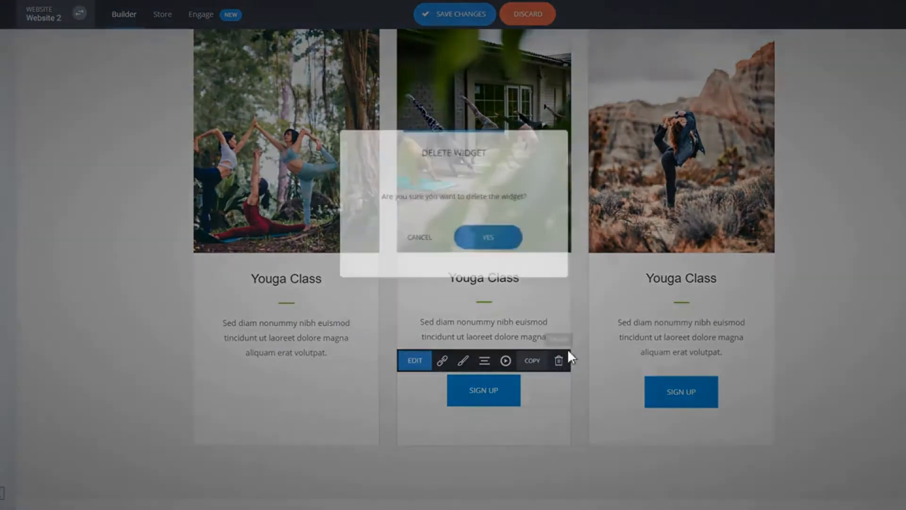
left_click(515, 245)
left_click(690, 389)
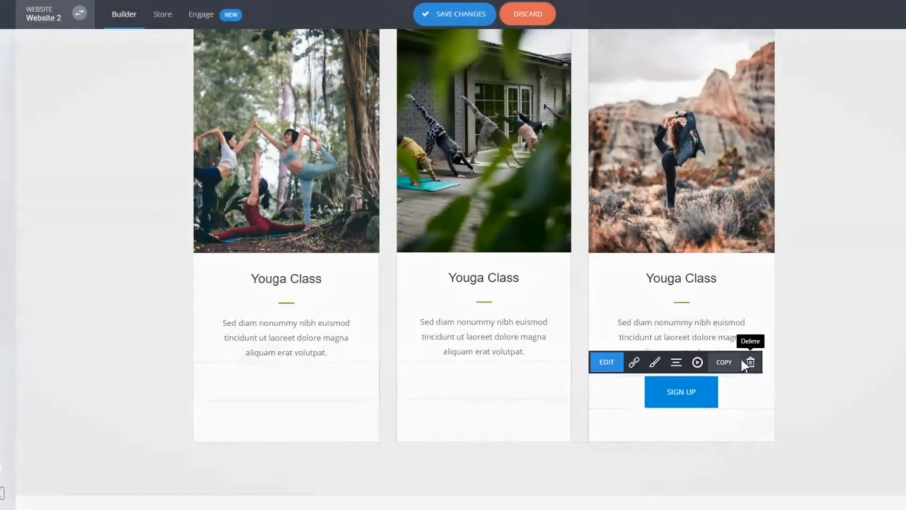
left_click(751, 362)
left_click(489, 239)
Step: Shorten the pictures in all three "Youga Class" columns to about the same height
scroll(425, 377, "up", 4)
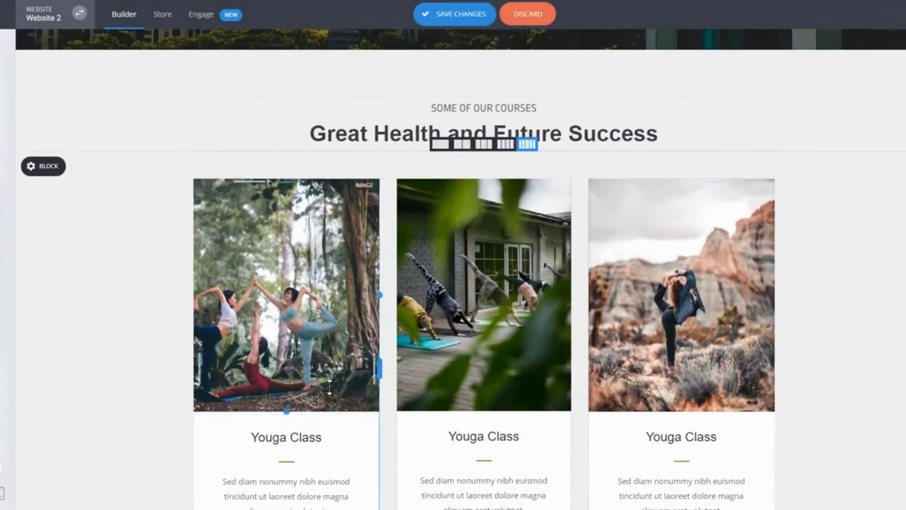
left_click_drag(328, 413, 329, 346)
left_click_drag(476, 407, 476, 348)
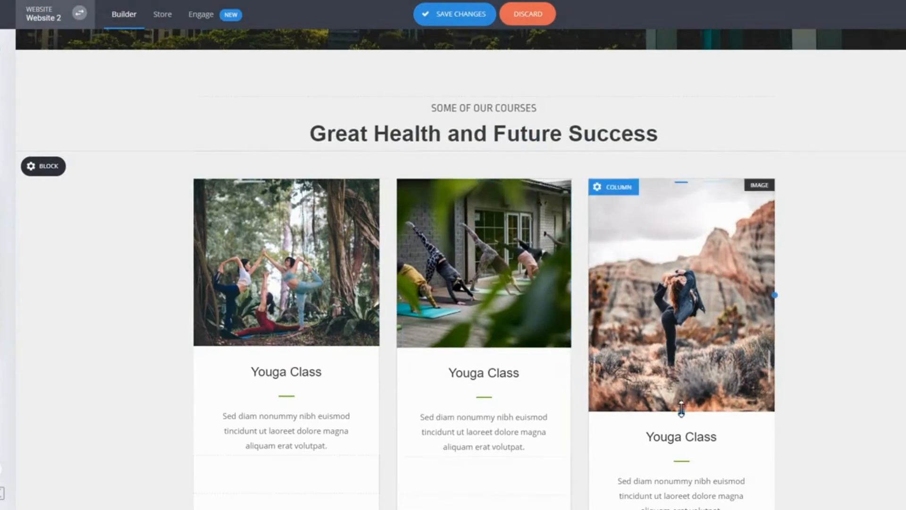
left_click_drag(680, 411, 678, 346)
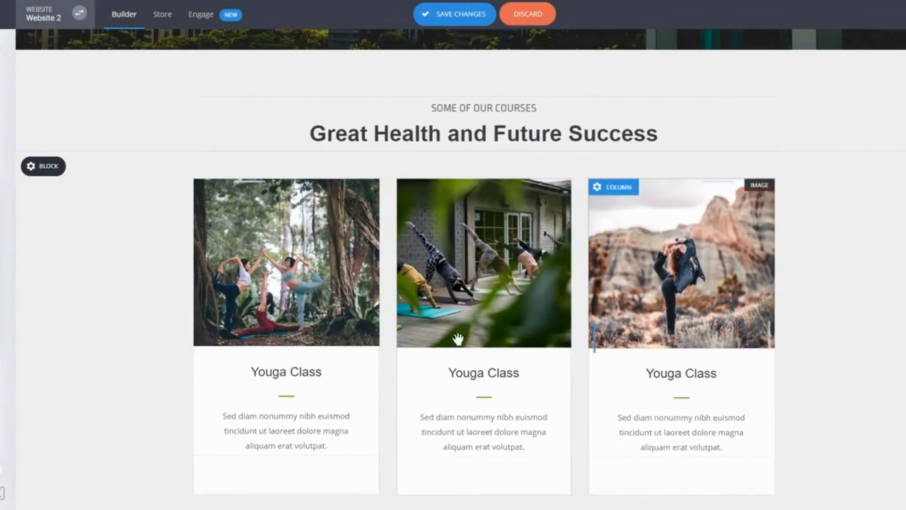
Step: Examine the image settings of the first "Youga Class" picture, and close them without changes
left_click(309, 242)
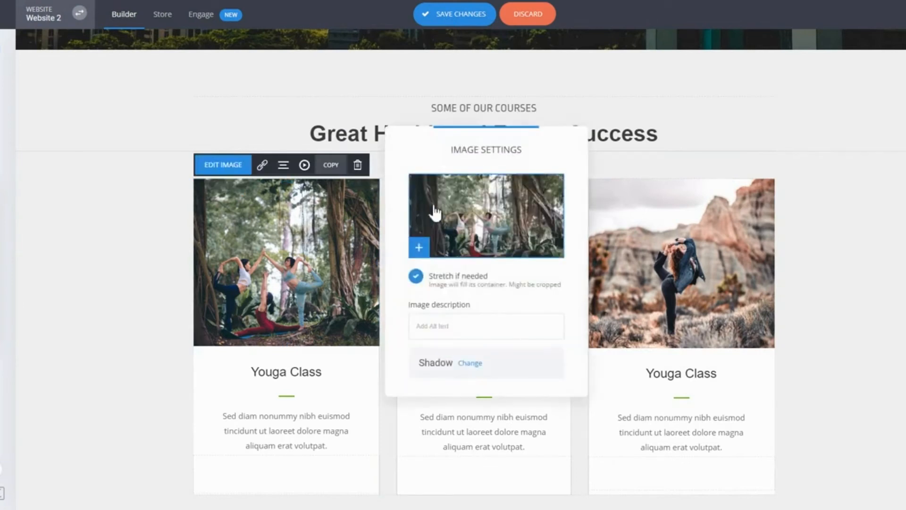
left_click(812, 217)
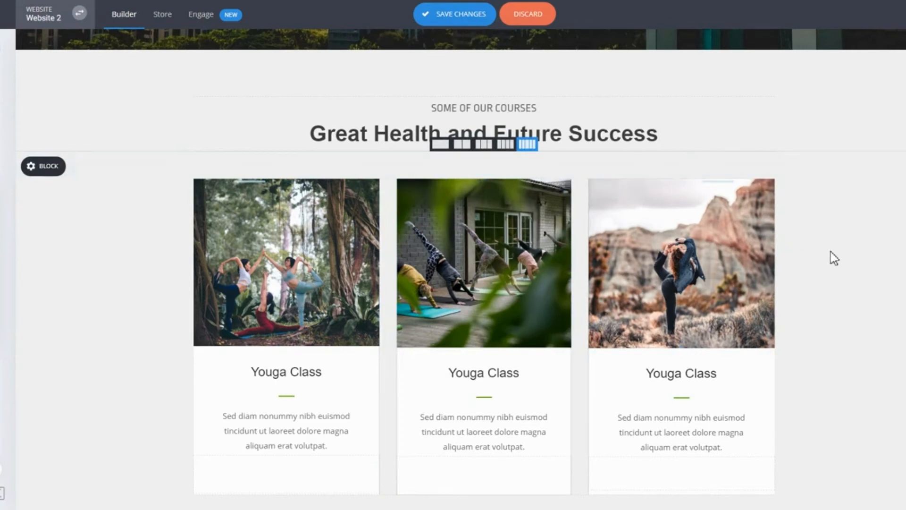
Step: Try the Zoom In animation on the first "Youga Class" picture, and set its animation type to Fade In From Right
left_click(289, 218)
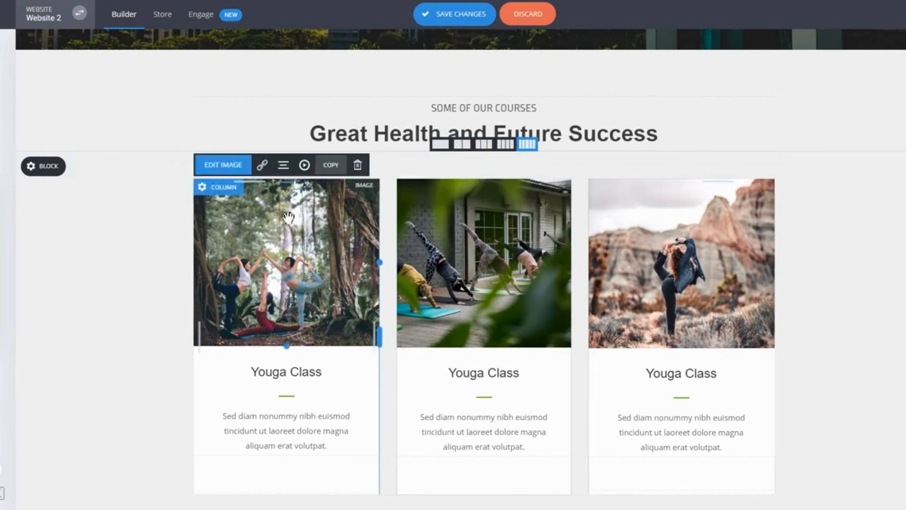
left_click(305, 165)
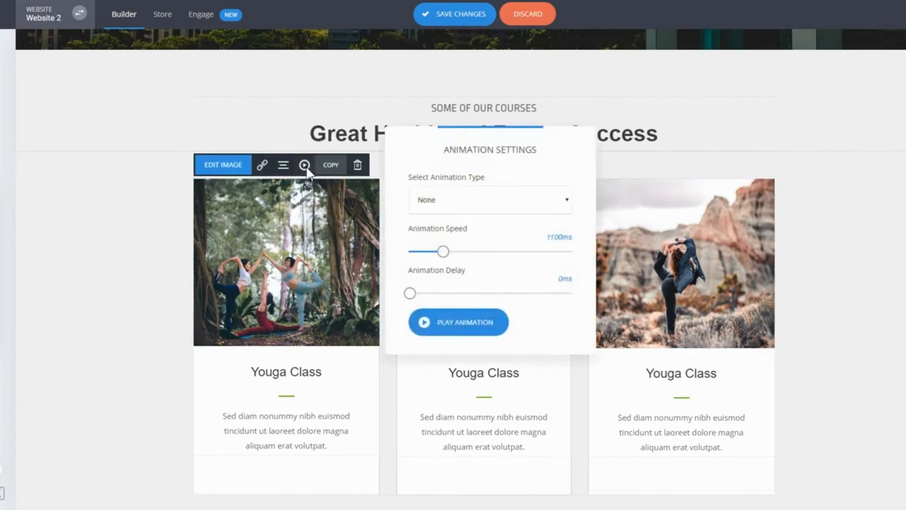
left_click(496, 198)
left_click(456, 236)
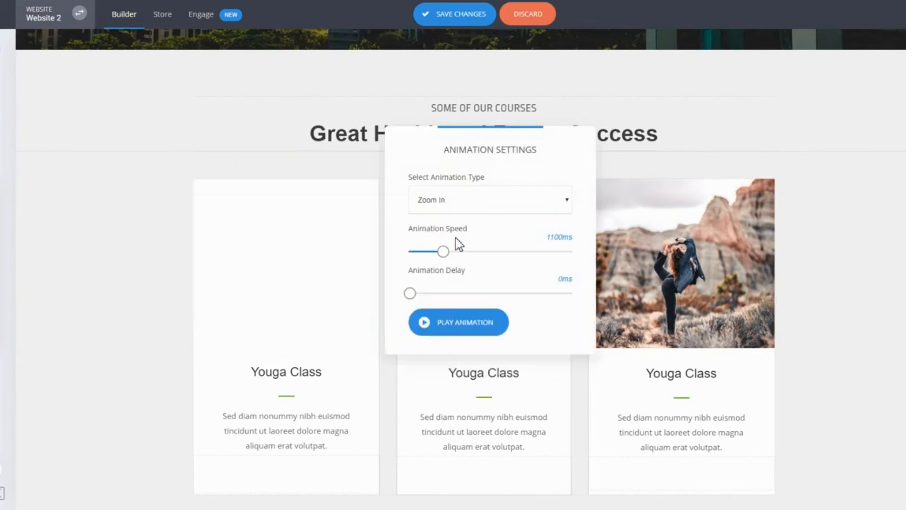
left_click(467, 202)
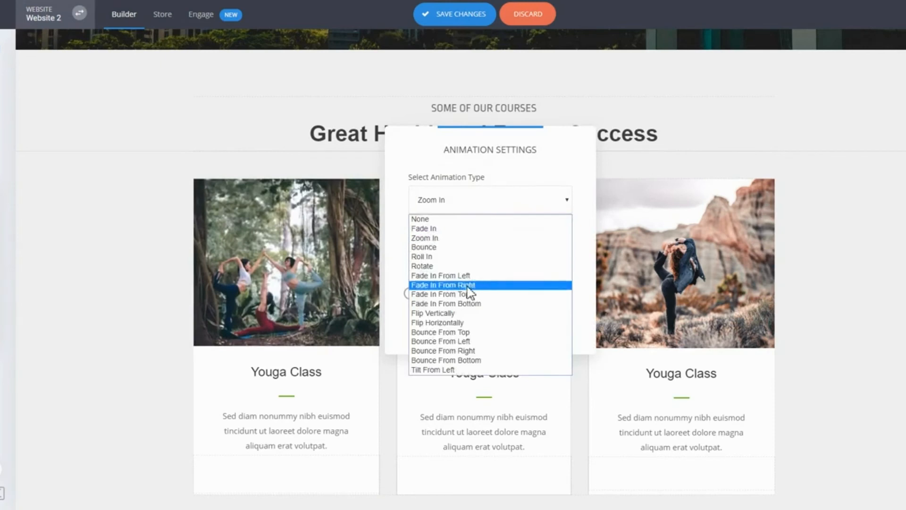
left_click(468, 285)
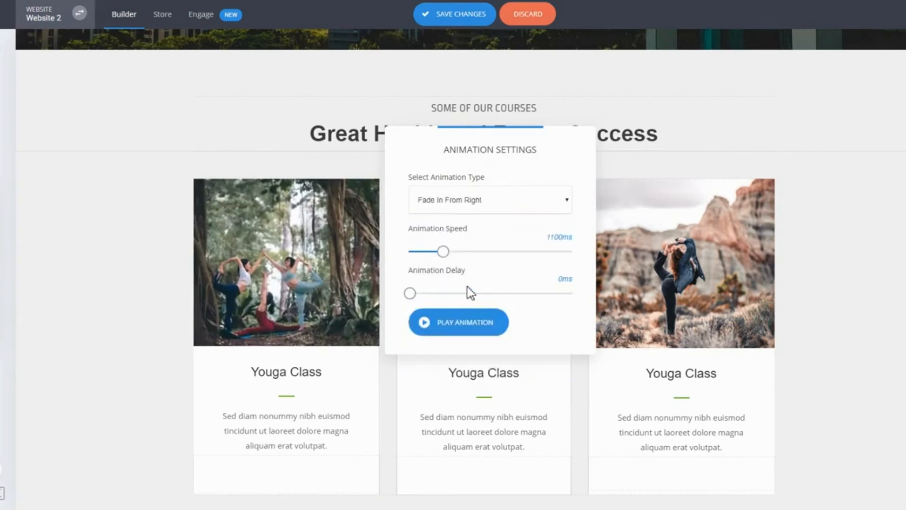
left_click(788, 235)
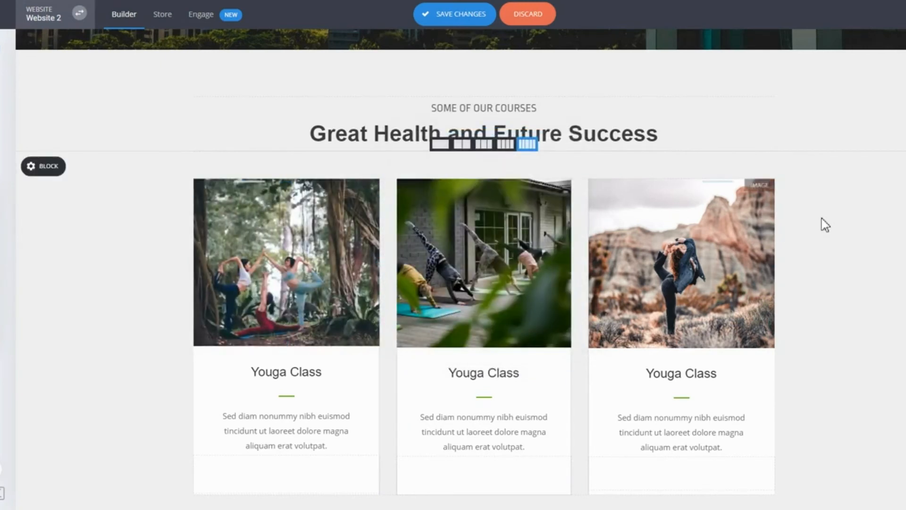
Step: Add the "Do Things Differently" block from the Video templates directly below the "Youga Class" columns
scroll(822, 218, "down", 5)
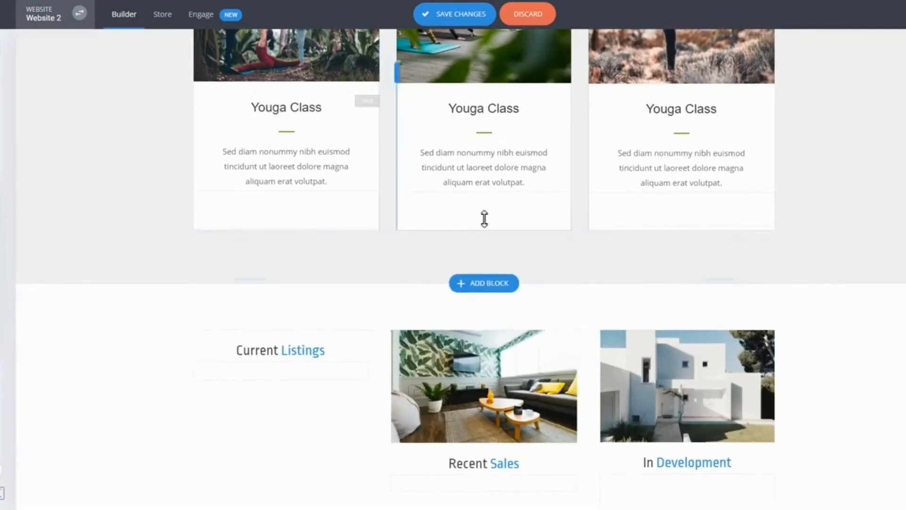
left_click(486, 284)
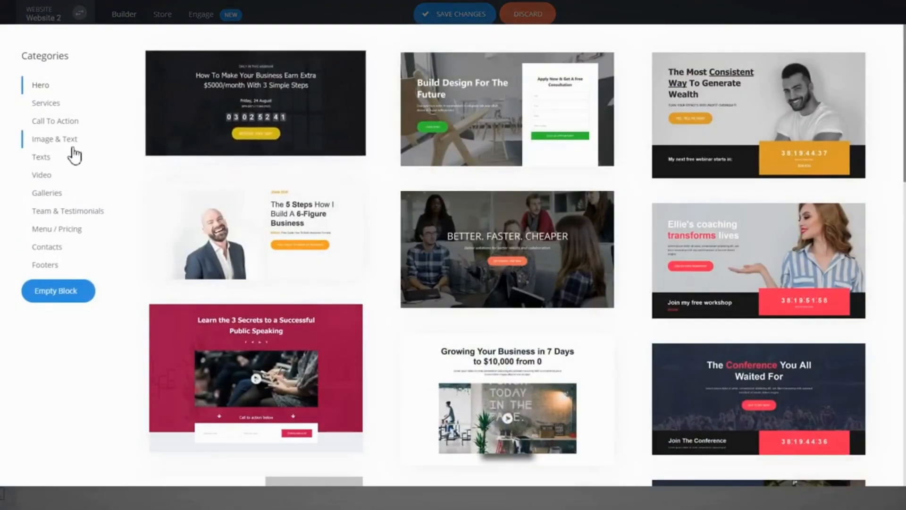
left_click(68, 144)
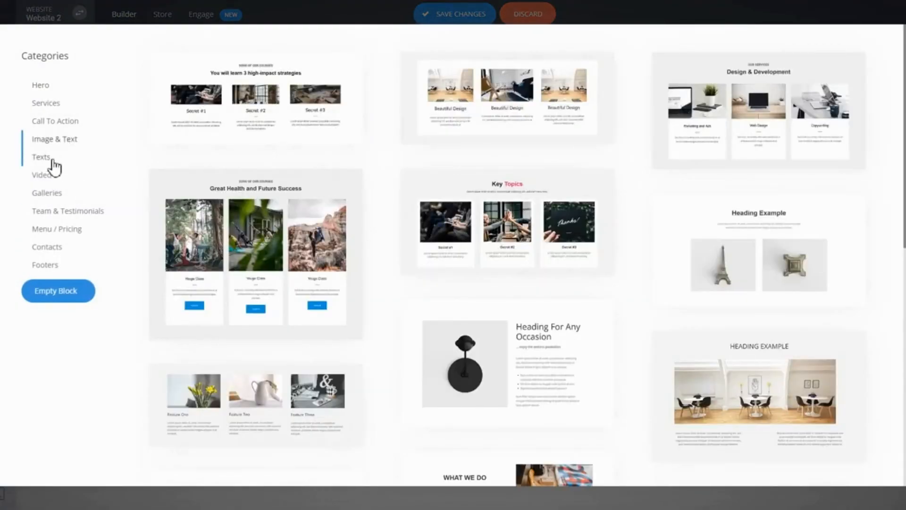
left_click(52, 161)
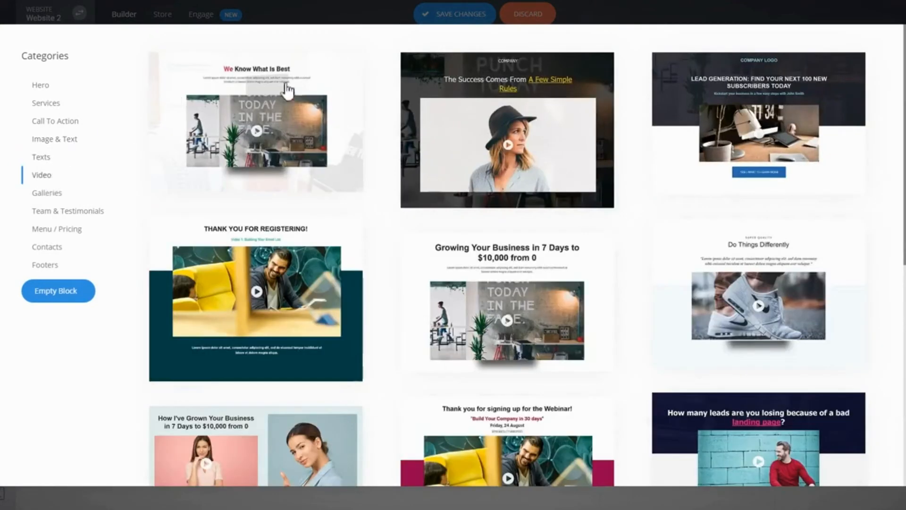
left_click(724, 285)
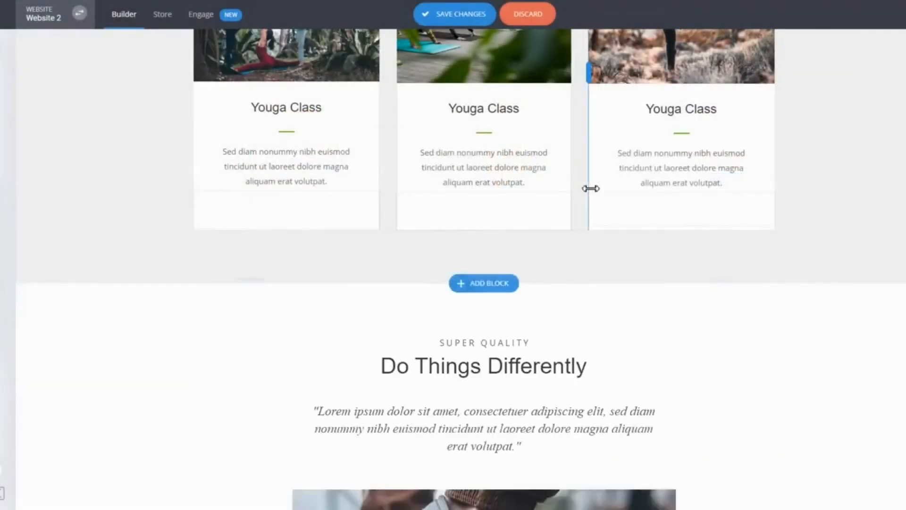
Step: Replace the "Do Things Differently" heading in the new video block with "My Heading"
scroll(543, 289, "down", 4)
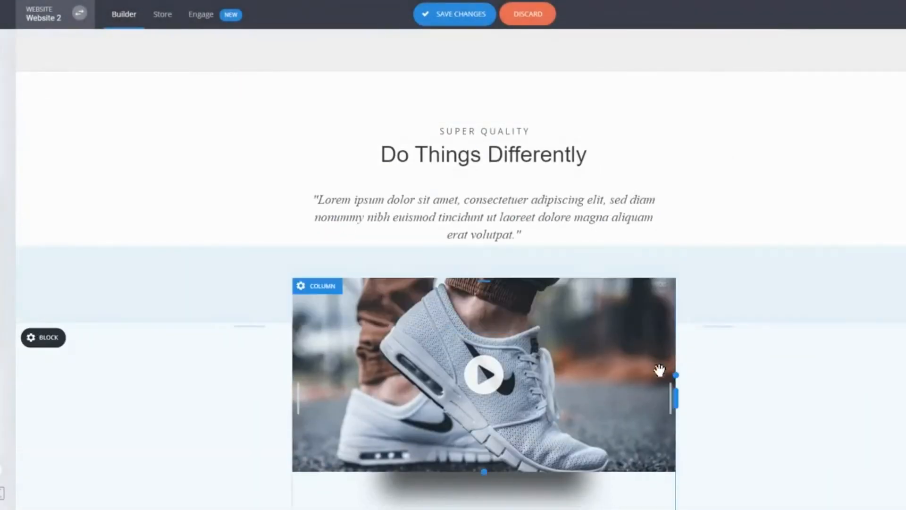
left_click(536, 163)
left_click(537, 164)
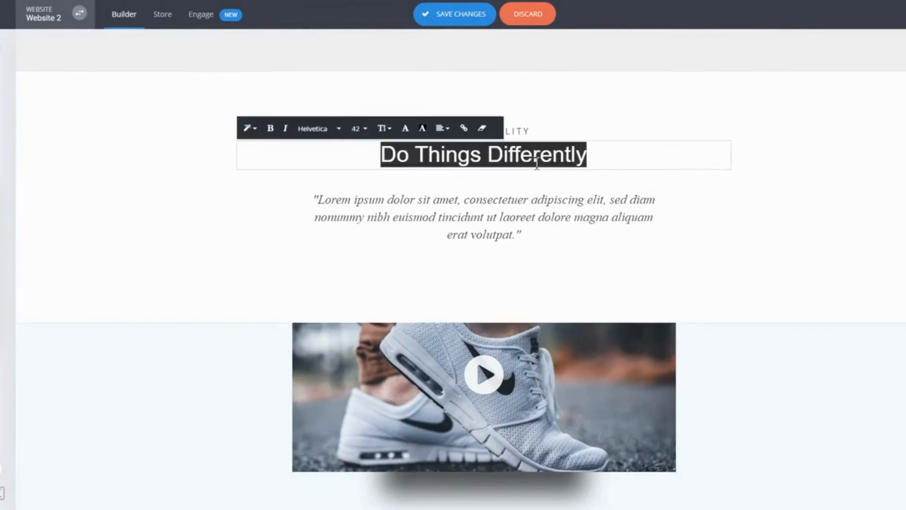
type("My Heading")
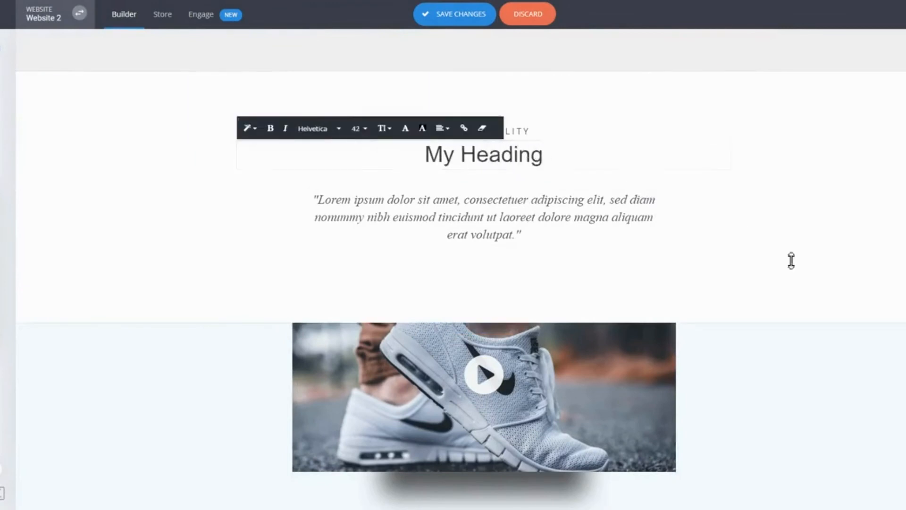
Step: Examine the settings of the sneaker video below "My Heading", and close them without changes
left_click(556, 404)
left_click(556, 404)
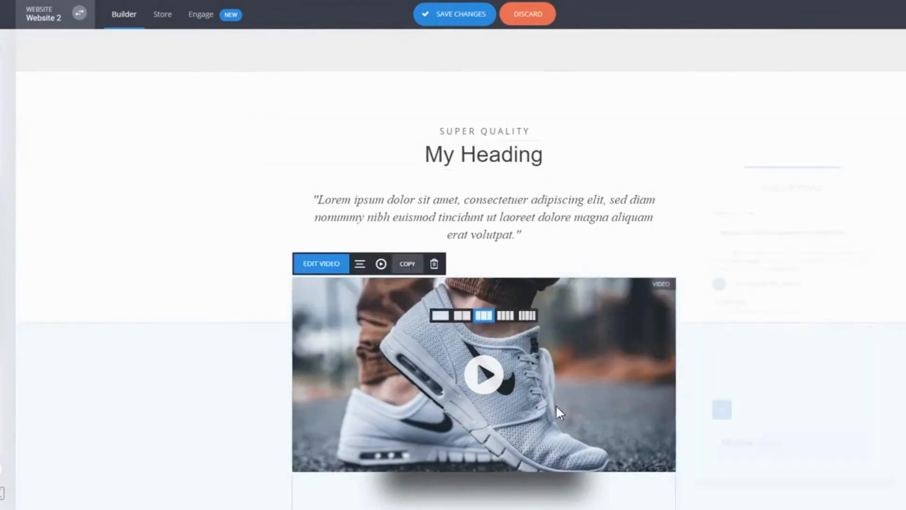
triple_click(765, 224)
left_click(245, 192)
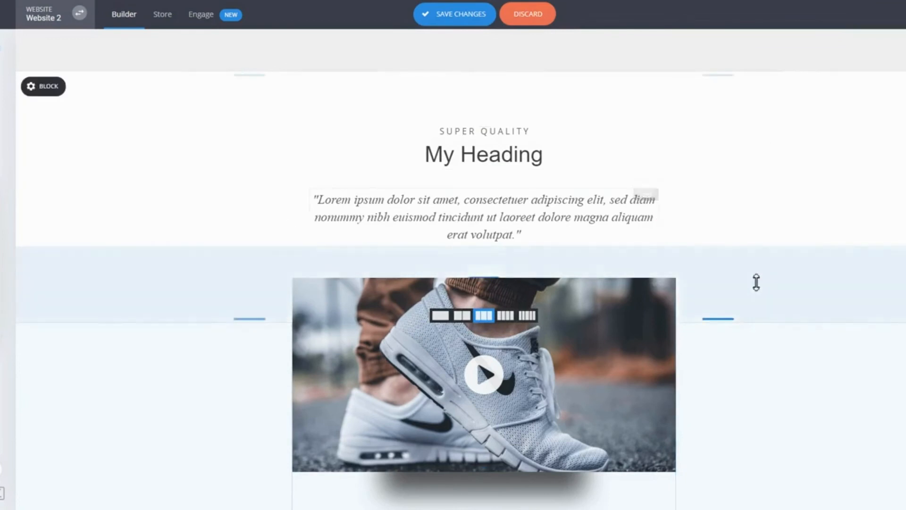
Step: Save the changes made to the homepage
scroll(778, 284, "down", 3)
scroll(508, 83, "up", 3)
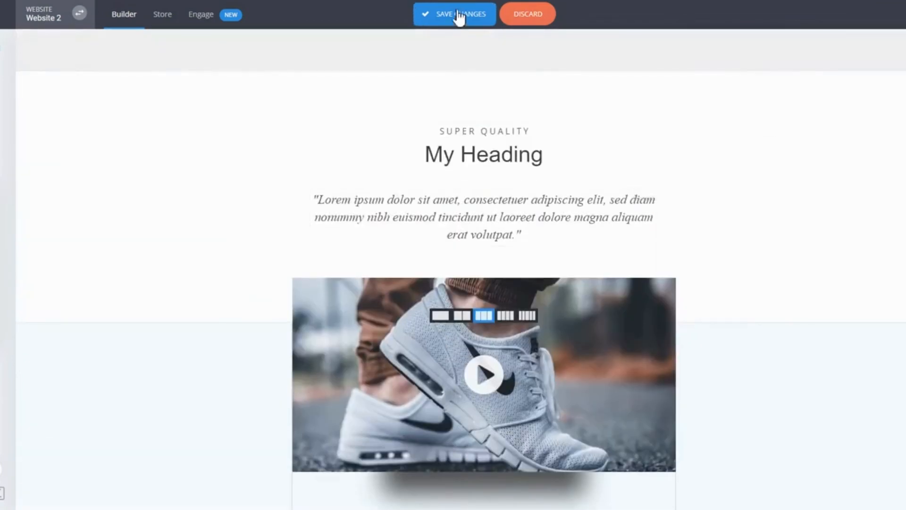
left_click(460, 15)
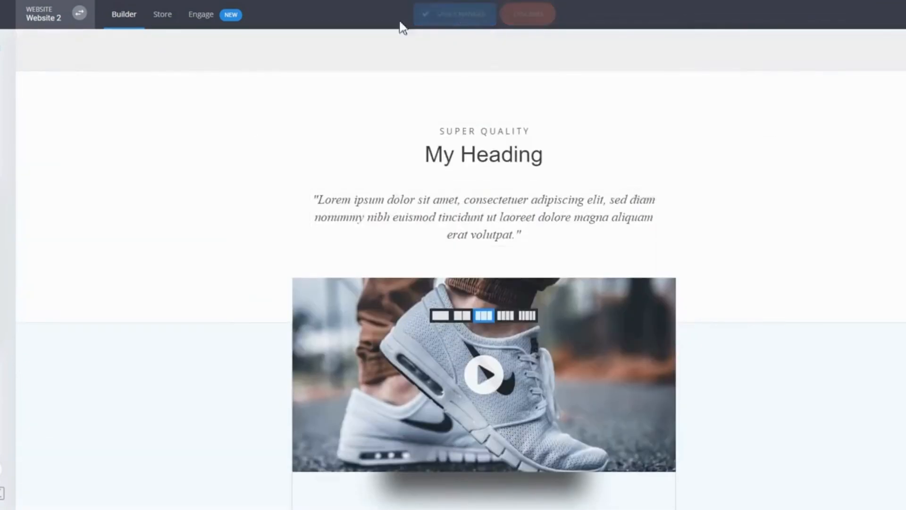
Step: Examine the whole homepage in the mobile view, from the header to the property listings, and return to the desktop view
left_click(3, 496)
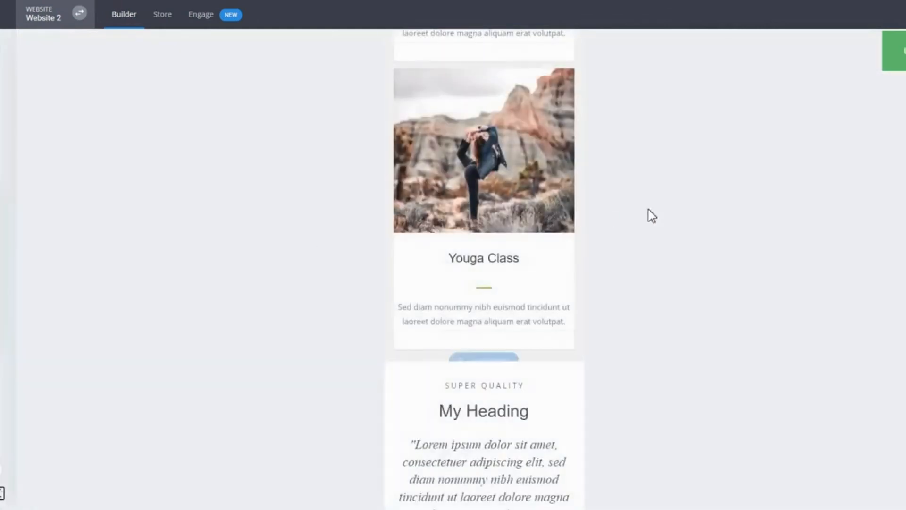
scroll(539, 283, "up", 6)
scroll(539, 284, "up", 8)
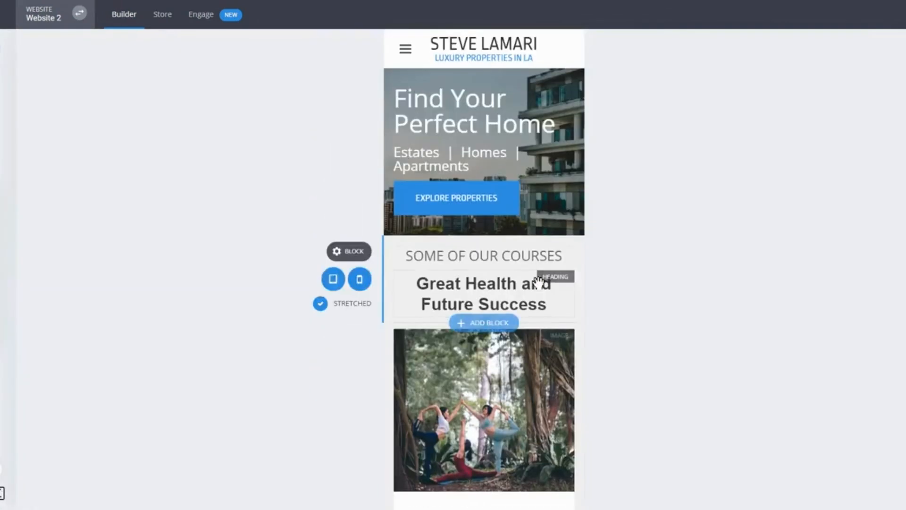
scroll(512, 115, "down", 1)
scroll(512, 115, "down", 15)
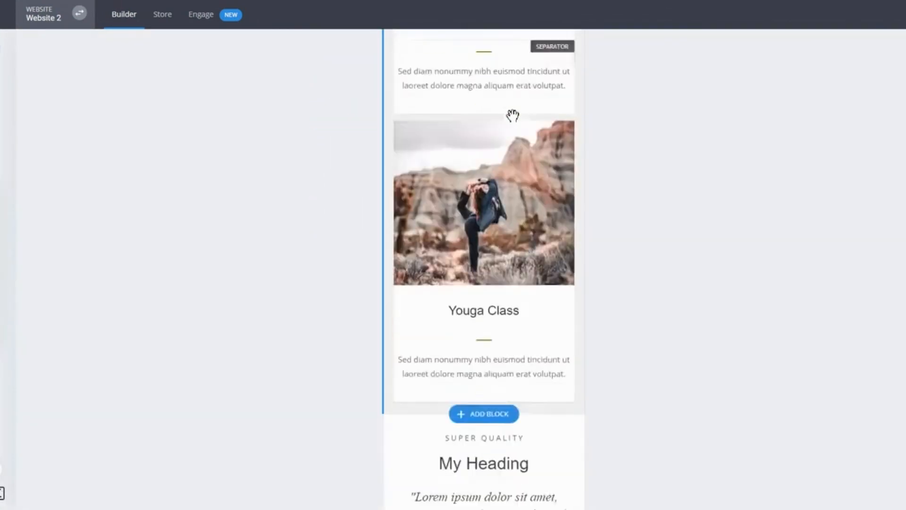
scroll(512, 115, "down", 6)
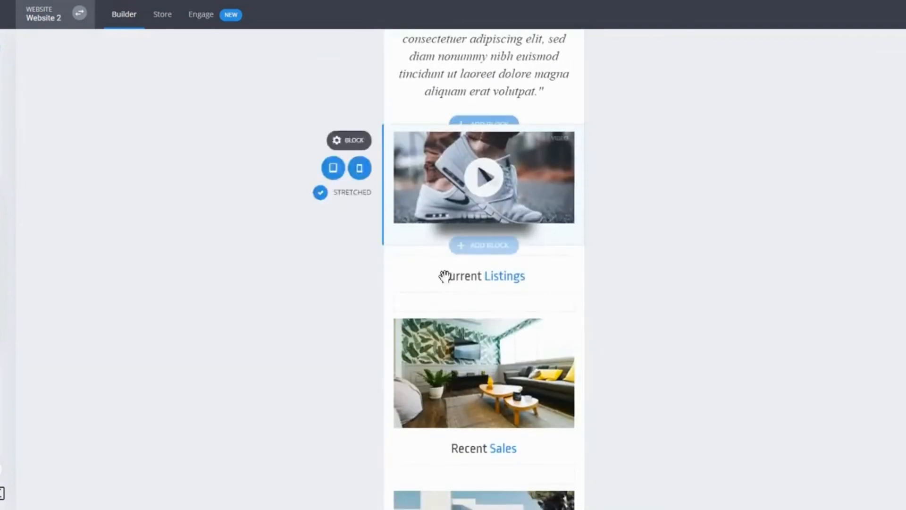
scroll(564, 244, "down", 3)
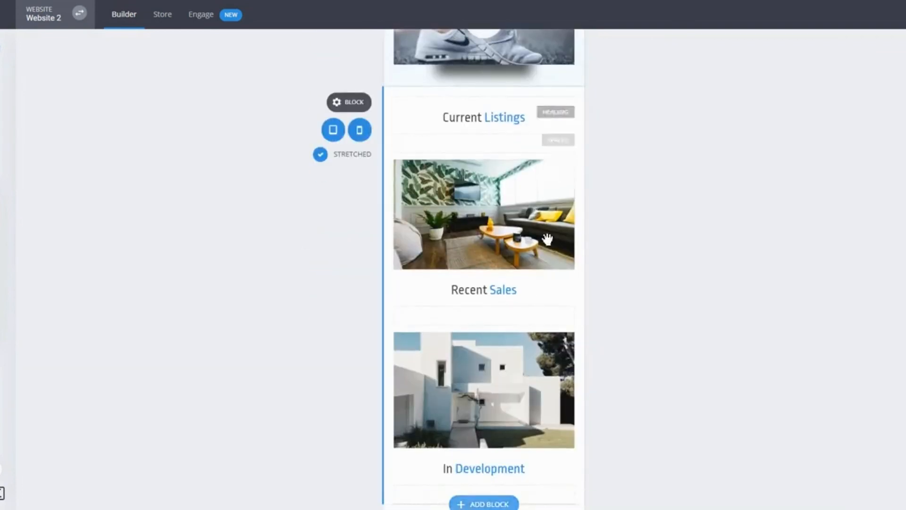
scroll(524, 251, "down", 5)
scroll(543, 246, "up", 6)
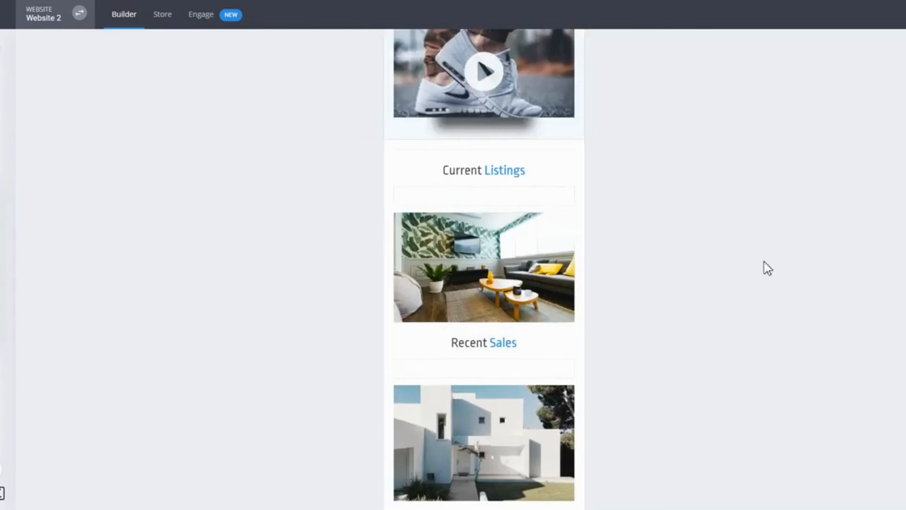
scroll(764, 261, "up", 10)
scroll(707, 273, "up", 5)
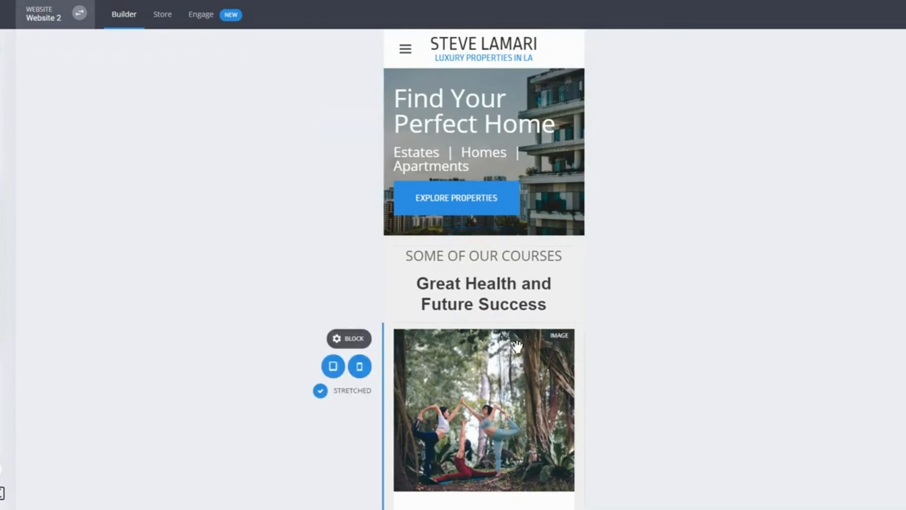
left_click(1, 493)
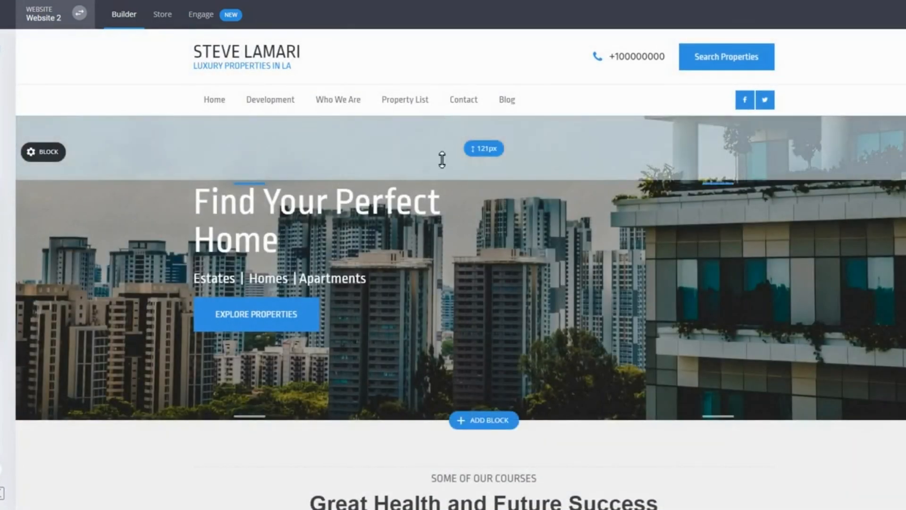
Step: Slightly reduce the hero block's top spacing and place the "Estates | Homes | Apartments" text between the heading and the button
left_click_drag(442, 160, 442, 151)
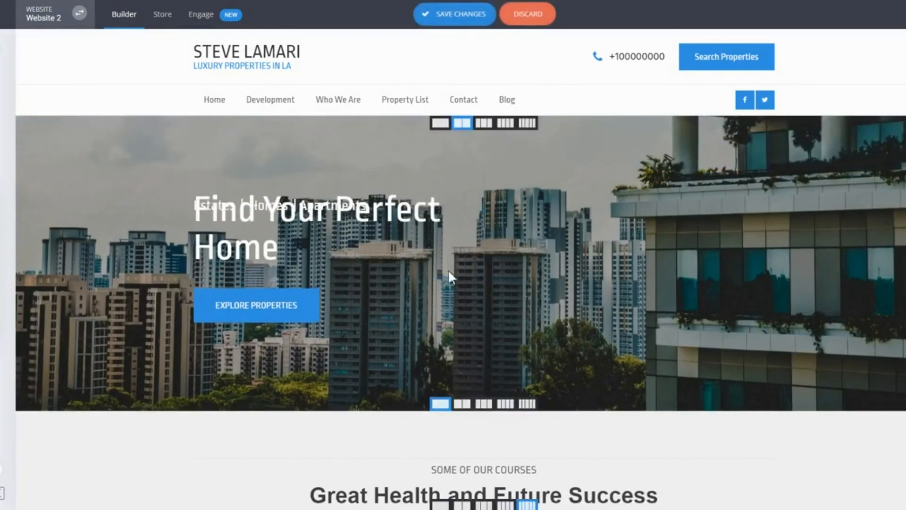
left_click_drag(308, 202, 301, 280)
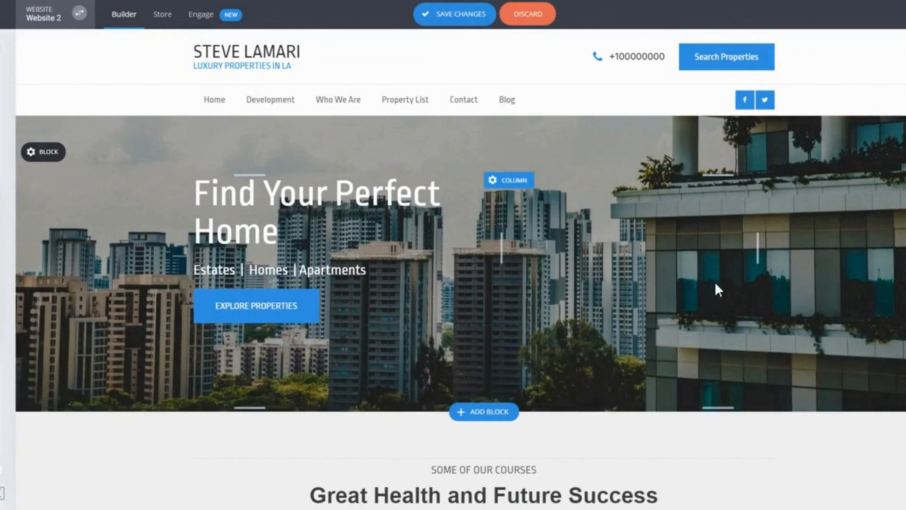
Step: Add the dark blue three-video testimonial block from the Team & Testimonials templates between the "Youga Class" columns and "My Heading"
scroll(714, 281, "down", 10)
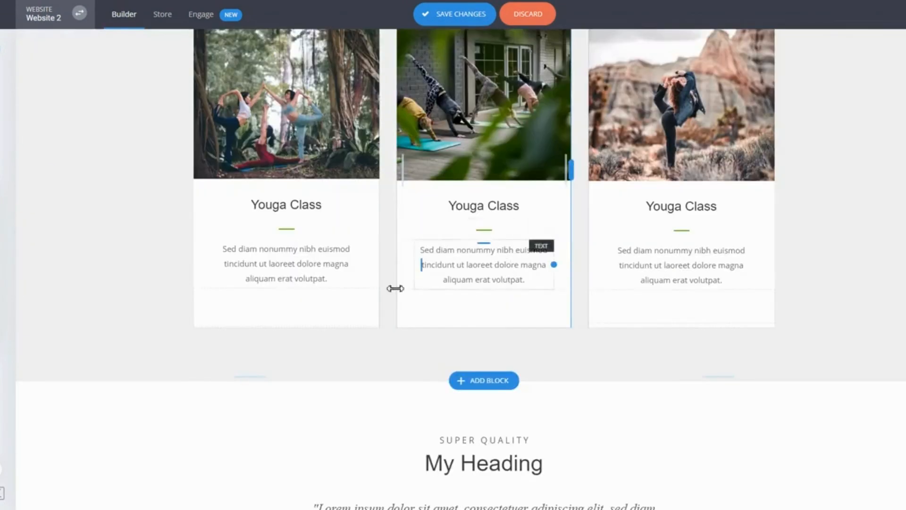
left_click(7, 225)
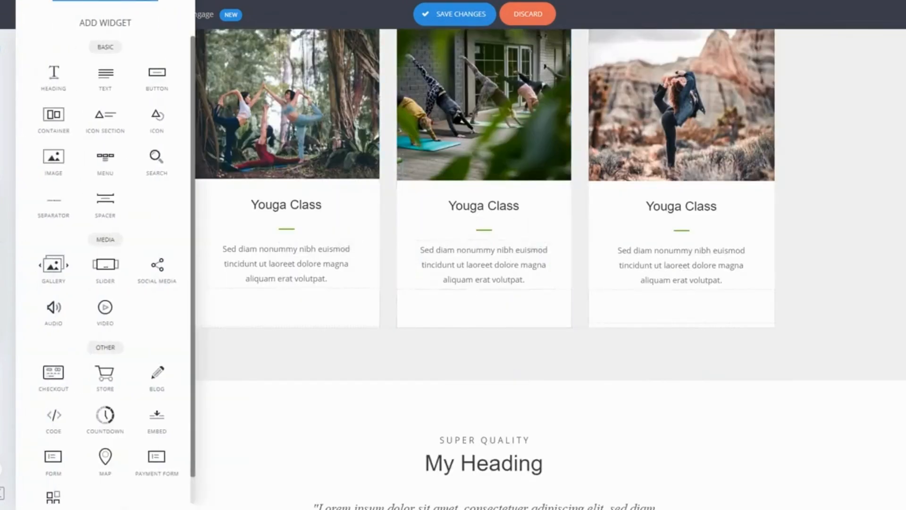
left_click(495, 383)
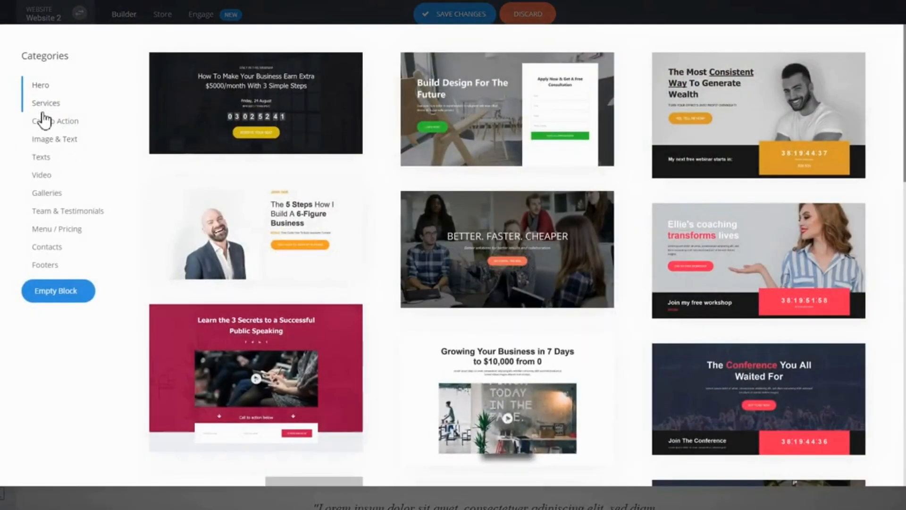
scroll(560, 233, "down", 5)
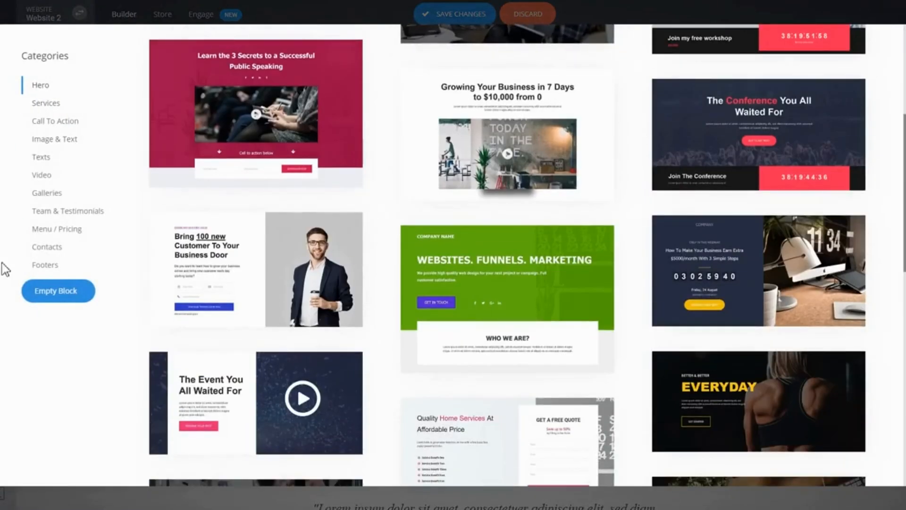
left_click(59, 212)
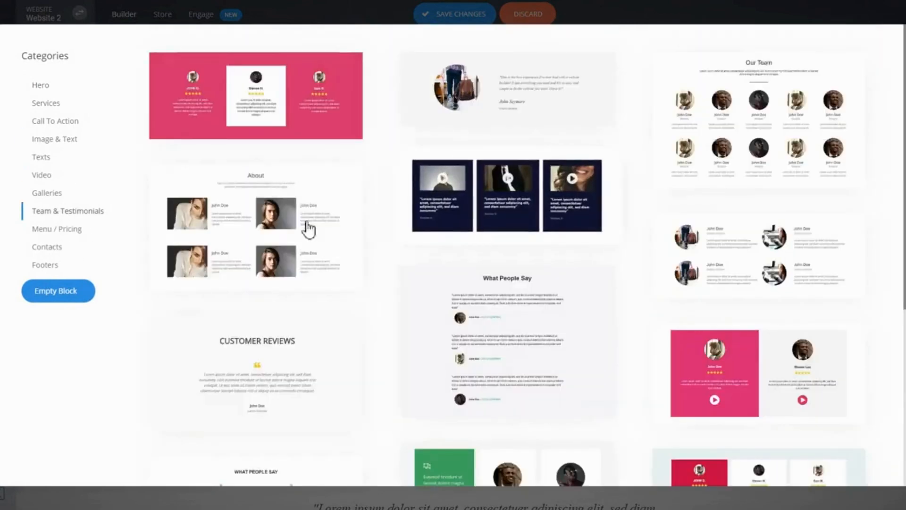
left_click(477, 201)
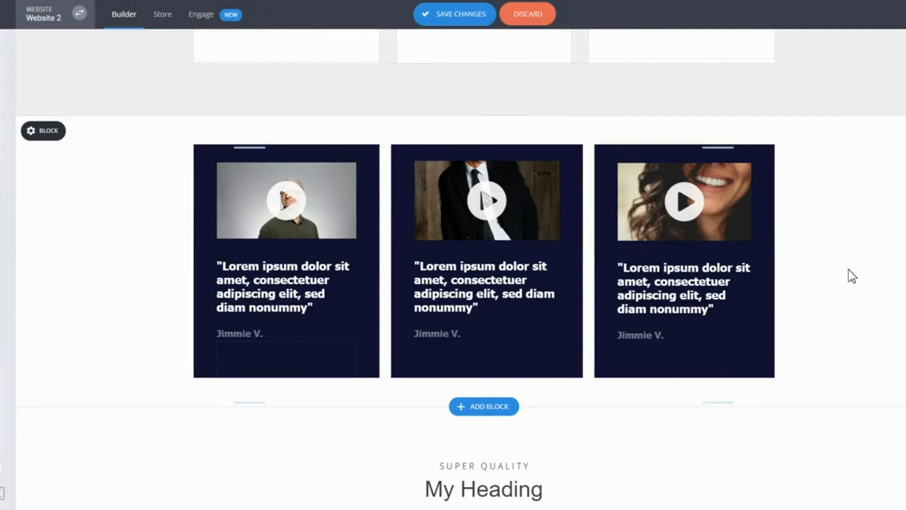
scroll(849, 270, "down", 8)
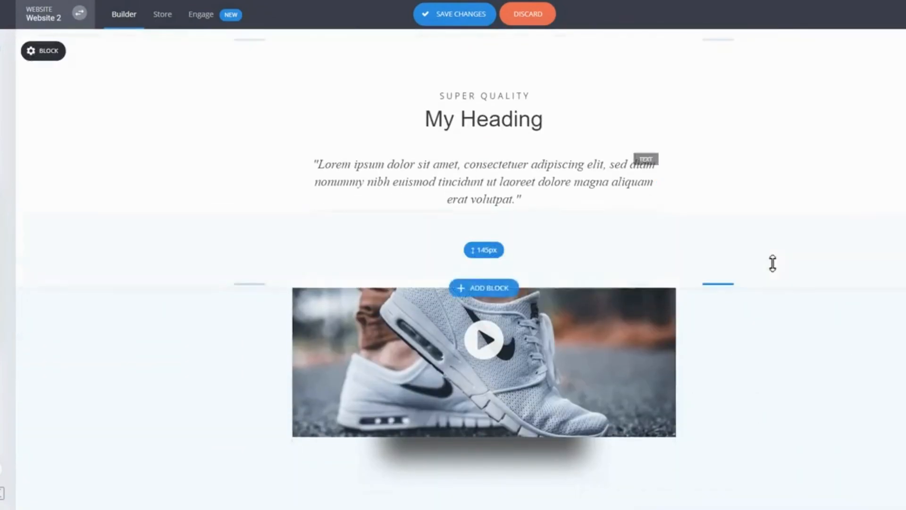
scroll(840, 387, "down", 5)
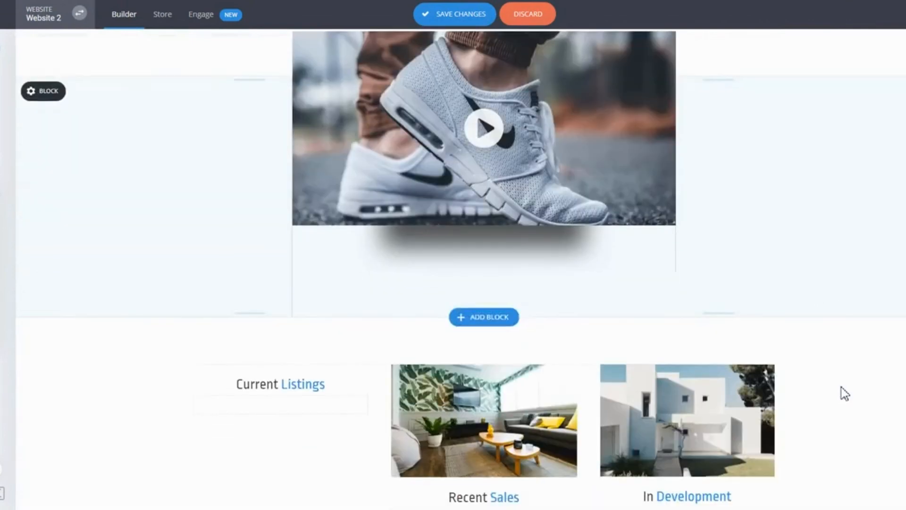